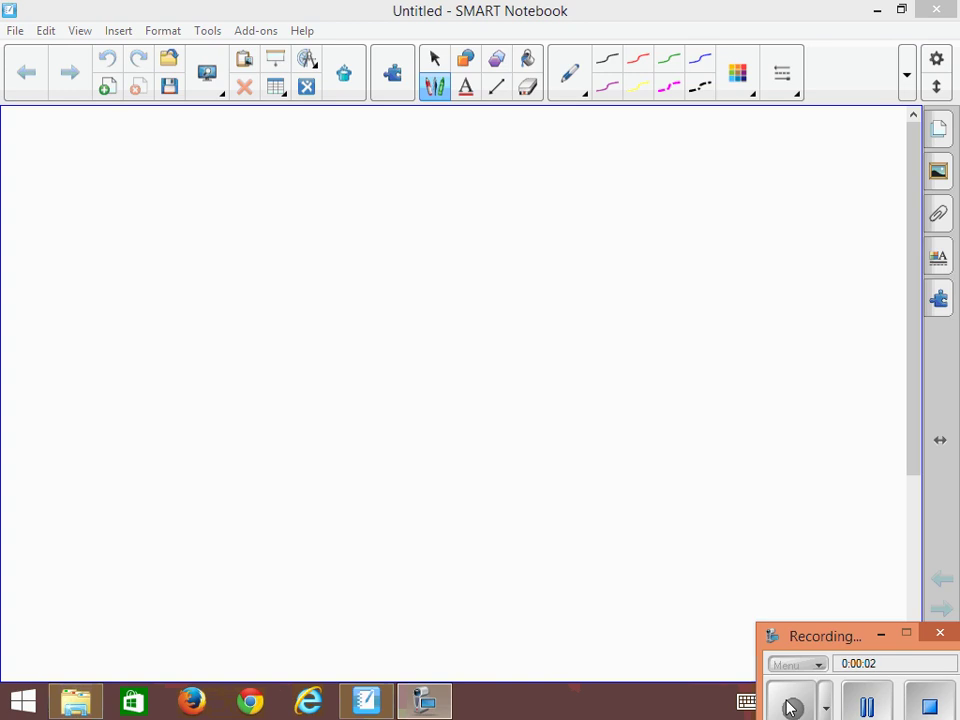
Handwrite the title 'What is a vector?' along the top of the blank page.
mouse_move(64, 127)
mouse_down()
mouse_move(75, 150)
mouse_move(112, 118)
mouse_move(127, 150)
mouse_move(163, 160)
mouse_move(170, 150)
mouse_move(205, 158)
mouse_move(207, 128)
mouse_up()
mouse_move(241, 130)
mouse_down()
mouse_move(240, 154)
mouse_move(262, 145)
mouse_move(254, 156)
mouse_move(314, 134)
mouse_move(319, 152)
mouse_move(361, 147)
mouse_move(372, 130)
mouse_move(431, 148)
mouse_move(440, 132)
mouse_move(501, 137)
mouse_up()
click(501, 147)
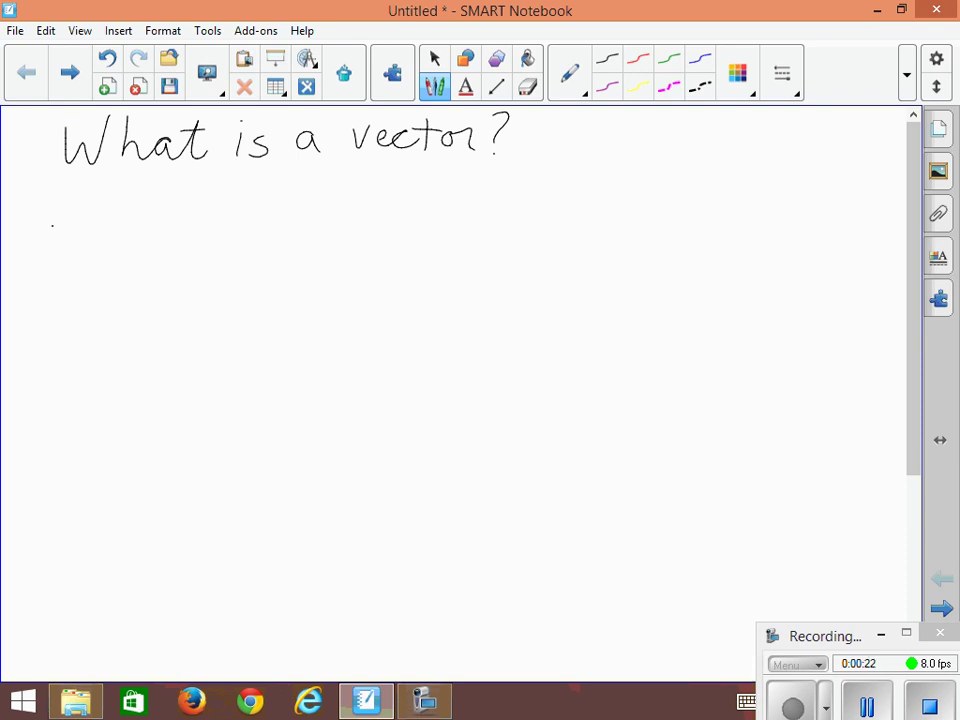
Begin the definition under the title: a vector is a number that has two.
mouse_move(47, 243)
mouse_down()
mouse_move(73, 244)
mouse_move(70, 222)
mouse_move(125, 218)
mouse_move(155, 237)
mouse_up()
drag(178, 190, 172, 238)
mouse_move(160, 220)
mouse_down()
mouse_move(227, 217)
mouse_move(247, 235)
mouse_move(309, 236)
mouse_move(472, 222)
mouse_up()
mouse_move(521, 192)
mouse_down()
mouse_move(503, 240)
mouse_move(530, 204)
mouse_up()
mouse_move(538, 188)
mouse_down()
mouse_move(528, 238)
mouse_move(571, 238)
mouse_up()
mouse_move(585, 188)
mouse_down()
mouse_move(580, 238)
mouse_move(605, 206)
mouse_move(650, 236)
mouse_move(690, 236)
mouse_up()
mouse_move(745, 192)
mouse_down()
mouse_move(740, 240)
mouse_move(762, 212)
mouse_up()
mouse_move(766, 218)
mouse_down()
mouse_move(780, 238)
mouse_move(800, 218)
mouse_move(812, 222)
mouse_up()
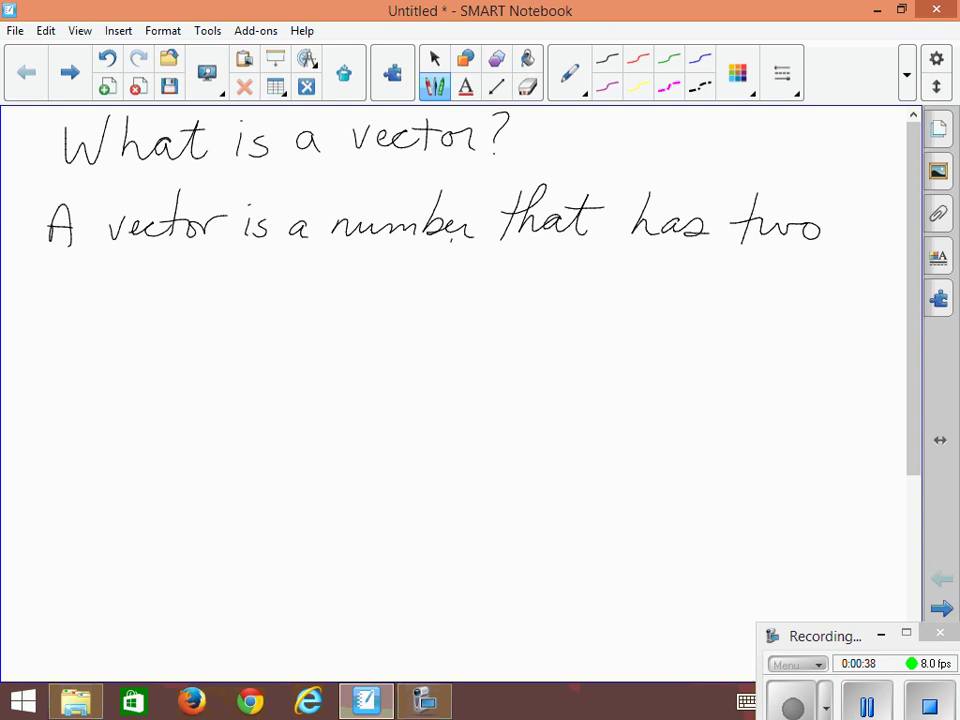
Finish the definition line with the word 'characteristics'.
mouse_move(56, 293)
mouse_down()
mouse_move(44, 302)
mouse_move(60, 316)
mouse_up()
mouse_move(70, 282)
mouse_down()
mouse_move(64, 314)
mouse_move(125, 312)
mouse_move(148, 298)
mouse_move(172, 314)
mouse_move(210, 318)
mouse_up()
mouse_move(195, 297)
mouse_down()
mouse_move(230, 293)
mouse_move(250, 312)
mouse_up()
mouse_move(252, 300)
mouse_down()
mouse_move(298, 316)
mouse_move(308, 294)
mouse_up()
drag(312, 300, 312, 314)
mouse_move(332, 298)
mouse_down()
mouse_move(322, 314)
mouse_move(366, 310)
mouse_up()
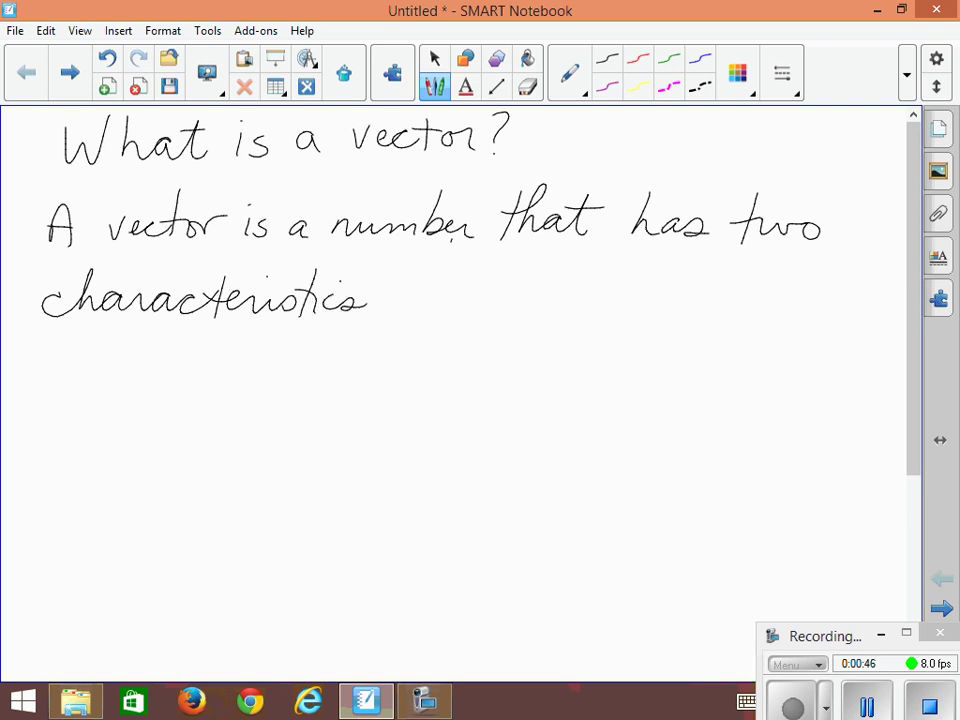
Write the first list item '1. Amount → magnitude'.
mouse_move(62, 371)
mouse_down()
mouse_move(64, 402)
mouse_move(120, 372)
mouse_move(134, 398)
mouse_move(132, 384)
mouse_up()
click(77, 396)
mouse_move(144, 378)
mouse_down()
mouse_move(145, 392)
mouse_move(206, 380)
mouse_move(237, 395)
mouse_up()
click(242, 345)
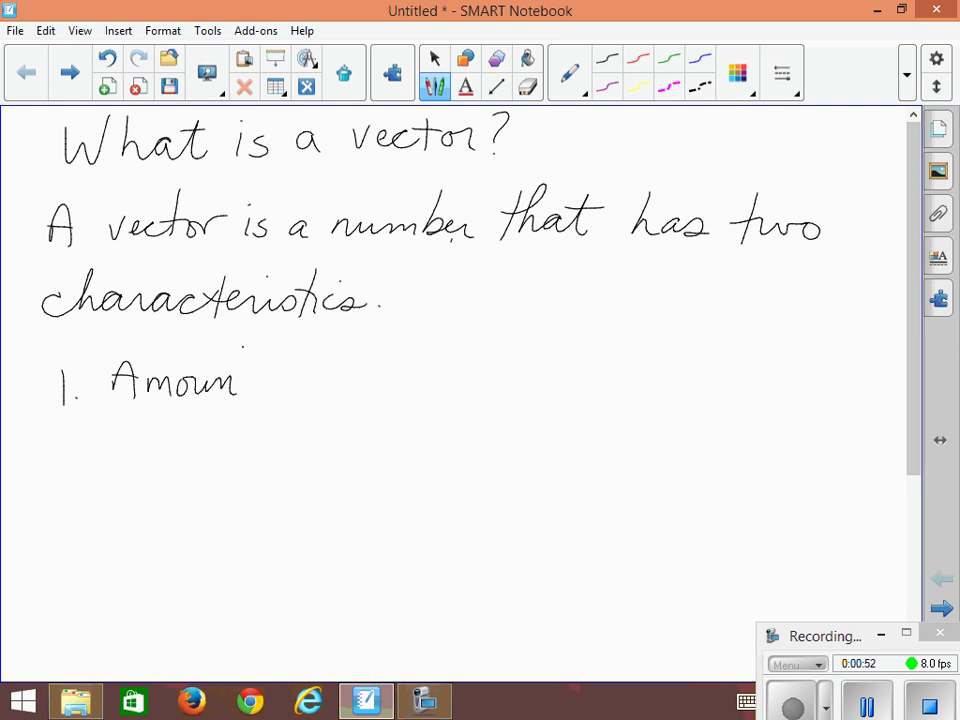
mouse_move(242, 348)
mouse_down()
mouse_move(243, 400)
mouse_move(257, 362)
mouse_move(328, 382)
mouse_move(311, 398)
mouse_move(396, 396)
mouse_up()
mouse_move(420, 378)
mouse_down()
mouse_move(406, 382)
mouse_move(418, 428)
mouse_move(436, 382)
mouse_move(454, 392)
mouse_move(490, 378)
mouse_move(504, 394)
mouse_move(516, 368)
mouse_move(549, 392)
mouse_move(470, 371)
mouse_up()
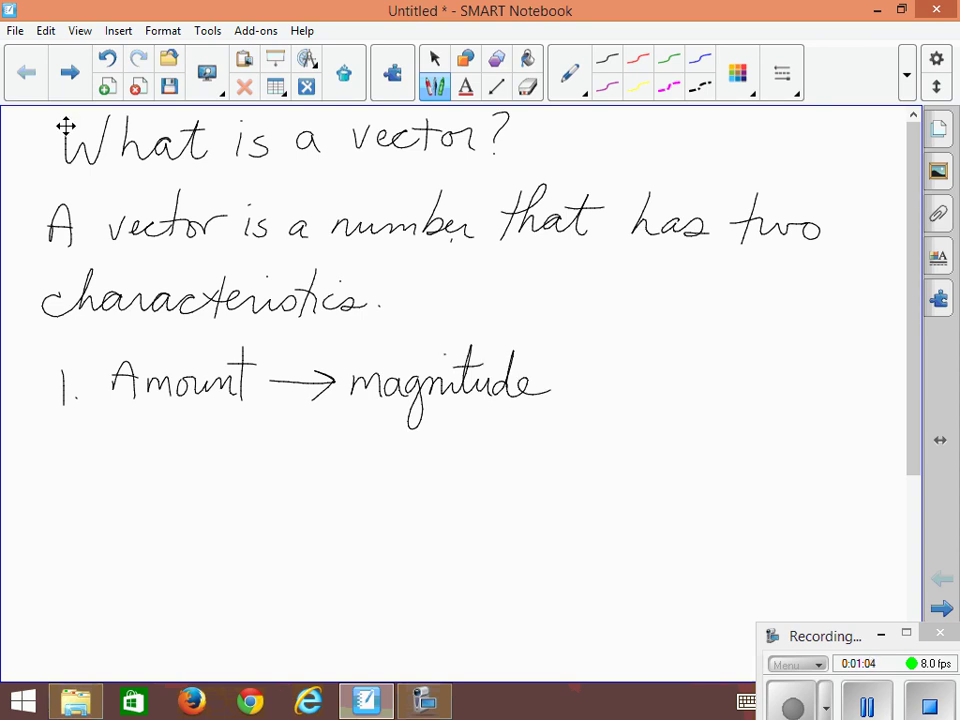
Write '2. Direction', underline Amount and Direction, and scroll the page down.
drag(48, 458, 70, 492)
mouse_move(112, 452)
mouse_down()
mouse_move(112, 490)
mouse_move(160, 470)
mouse_move(190, 488)
mouse_up()
mouse_move(210, 438)
mouse_down()
mouse_move(210, 488)
mouse_move(284, 488)
mouse_up()
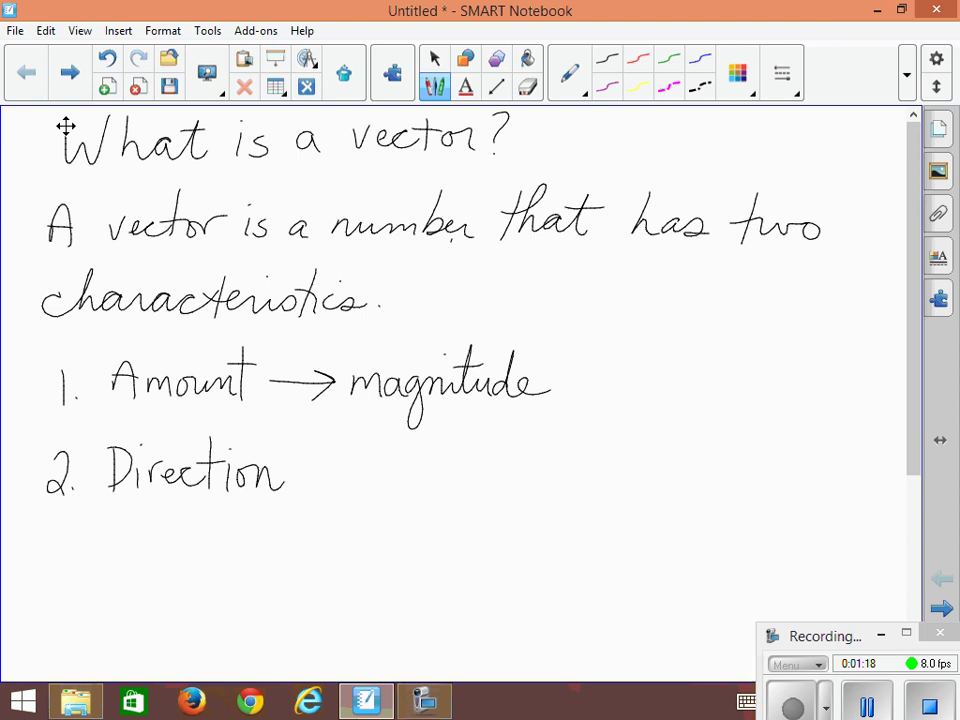
drag(140, 403, 222, 402)
drag(123, 503, 261, 504)
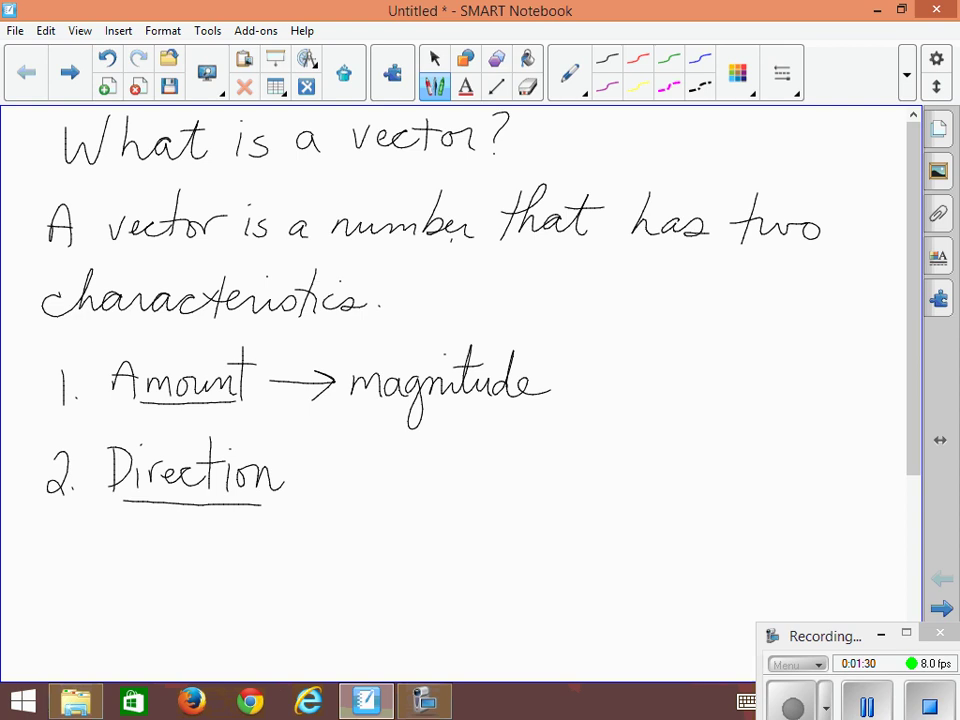
drag(909, 375, 927, 571)
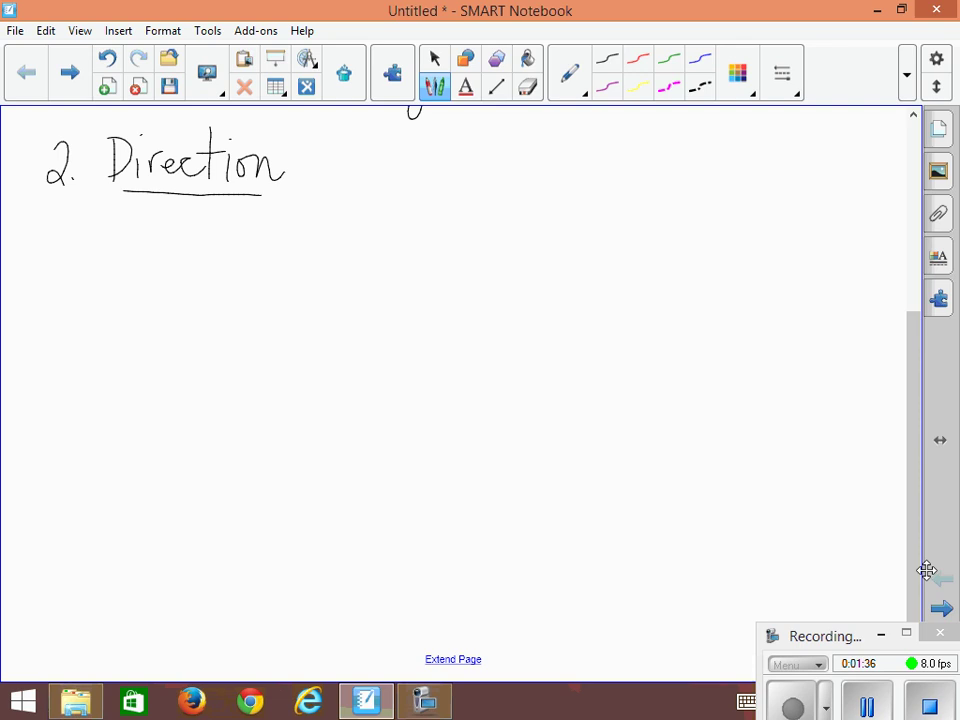
Start the scalar definition below Direction with 'A number that'.
mouse_move(30, 311)
mouse_down()
mouse_move(45, 263)
mouse_move(60, 311)
mouse_up()
drag(28, 290, 63, 290)
mouse_move(84, 310)
mouse_down()
mouse_move(88, 290)
mouse_move(117, 310)
mouse_move(145, 290)
mouse_move(175, 300)
mouse_up()
mouse_move(188, 252)
mouse_down()
mouse_move(188, 300)
mouse_move(220, 300)
mouse_up()
mouse_move(220, 300)
mouse_down()
mouse_move(236, 288)
mouse_move(270, 308)
mouse_move(290, 262)
mouse_move(296, 305)
mouse_up()
mouse_move(297, 285)
mouse_down()
mouse_move(316, 300)
mouse_move(346, 300)
mouse_up()
mouse_move(362, 250)
mouse_down()
mouse_move(358, 300)
mouse_move(376, 266)
mouse_up()
click(380, 288)
Continue the line with 'has only a magnitude'.
mouse_move(420, 240)
mouse_down()
mouse_move(404, 290)
mouse_move(455, 295)
mouse_up()
drag(472, 272, 460, 295)
click(520, 272)
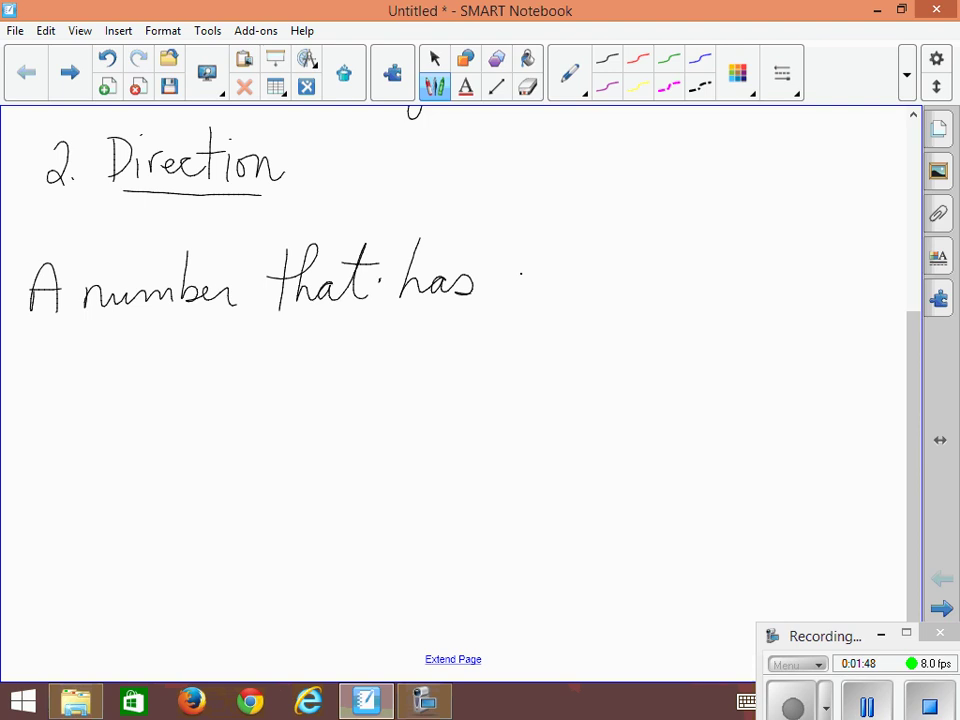
mouse_move(520, 272)
mouse_down()
mouse_move(545, 275)
mouse_move(555, 295)
mouse_up()
drag(572, 242, 570, 335)
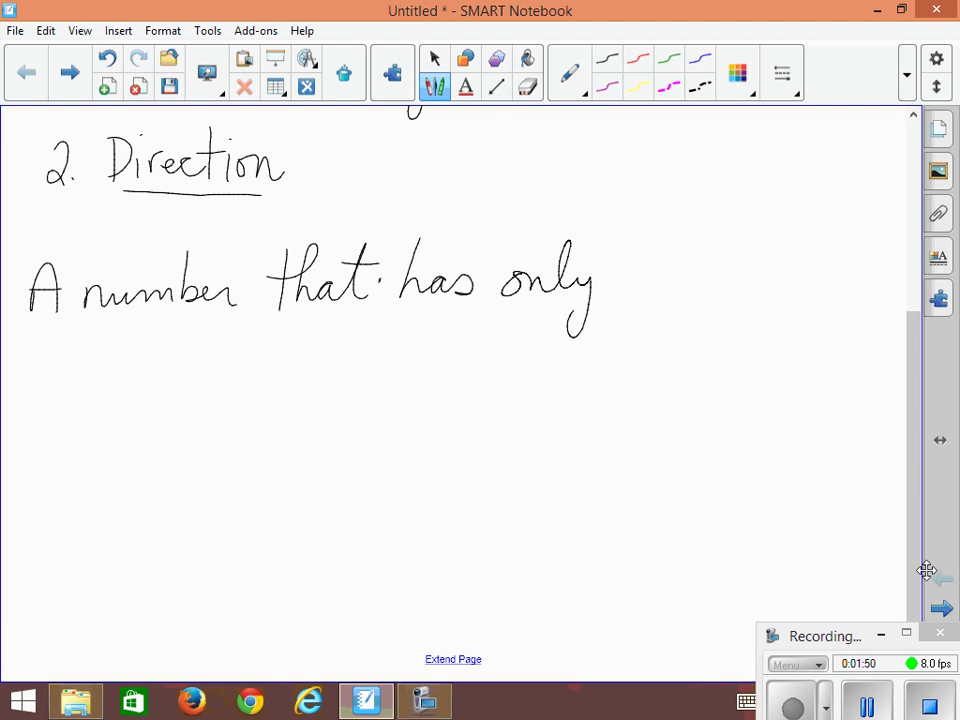
mouse_move(648, 272)
mouse_down()
mouse_move(628, 286)
mouse_move(708, 290)
mouse_up()
drag(725, 270, 742, 328)
mouse_move(770, 290)
mouse_down()
mouse_move(792, 288)
mouse_move(822, 240)
mouse_up()
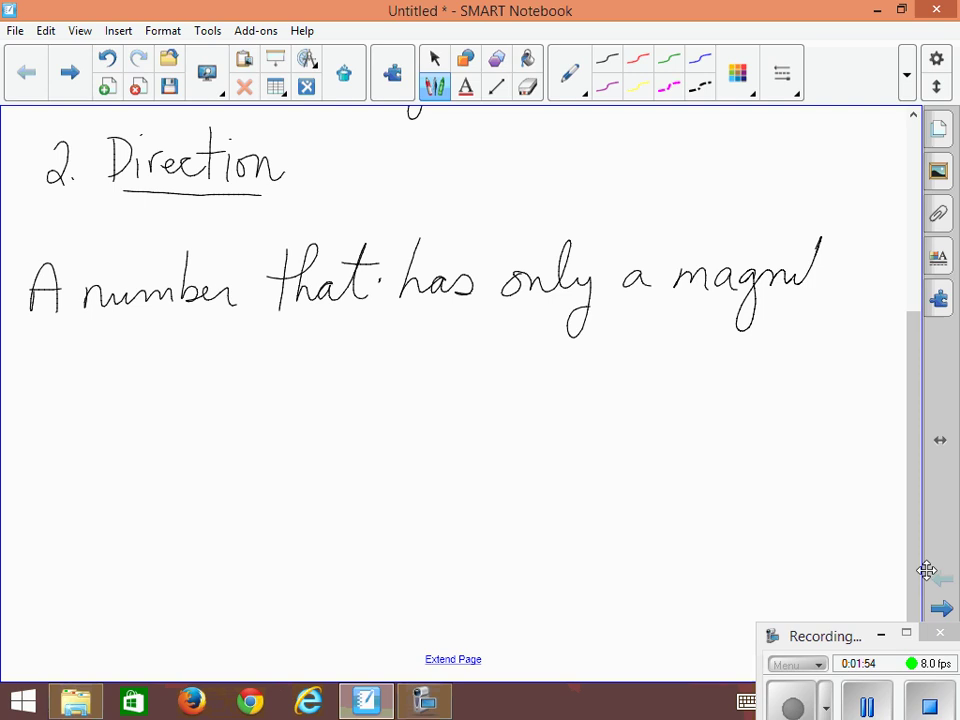
mouse_move(815, 285)
mouse_down()
mouse_move(830, 270)
mouse_move(852, 285)
mouse_up()
mouse_move(852, 240)
mouse_down()
mouse_move(866, 288)
mouse_move(875, 275)
mouse_up()
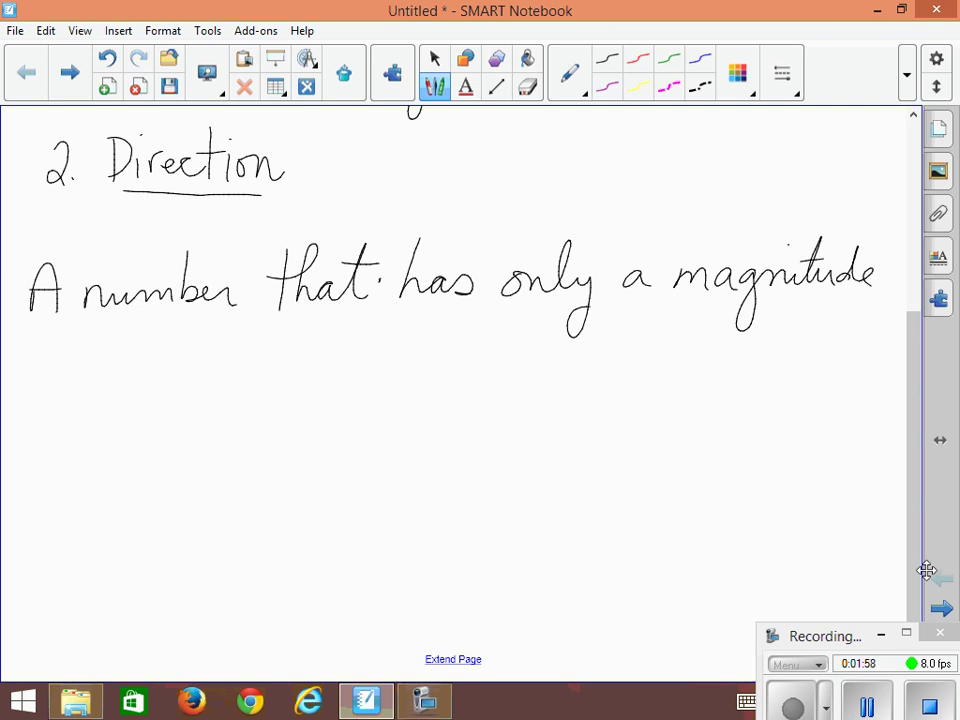
Finish with 'is called a scalar' on the next line and underline scalar.
mouse_move(81, 378)
mouse_down()
mouse_move(95, 366)
mouse_move(124, 374)
mouse_move(101, 352)
mouse_up()
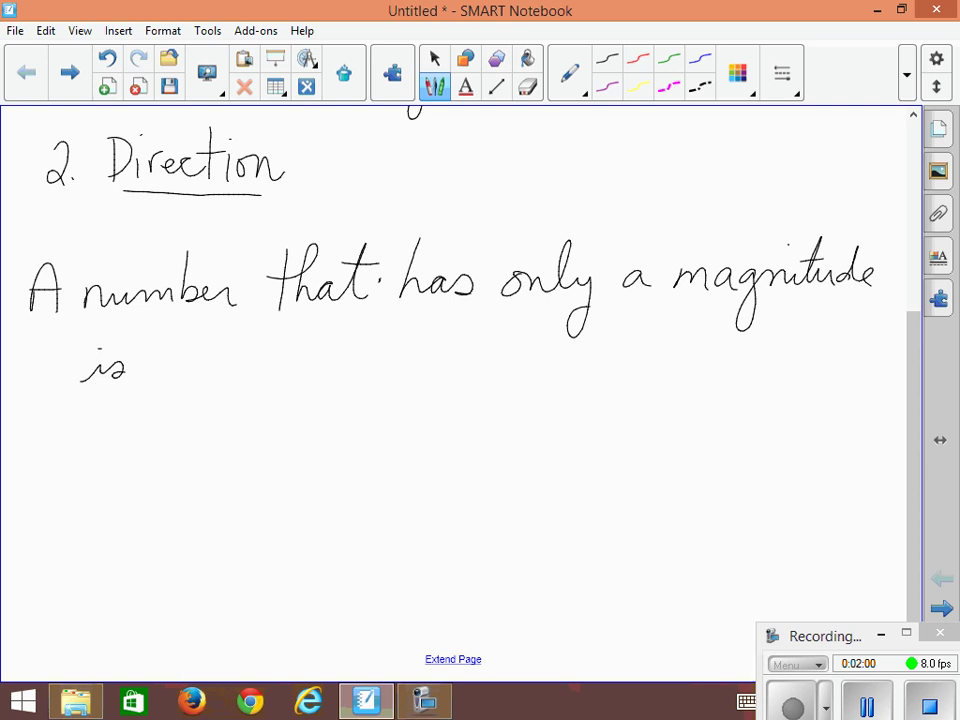
mouse_move(180, 358)
mouse_down()
mouse_move(171, 362)
mouse_move(183, 377)
mouse_move(248, 374)
mouse_move(280, 358)
mouse_move(296, 374)
mouse_up()
mouse_move(305, 367)
mouse_down()
mouse_move(482, 372)
mouse_move(495, 352)
mouse_move(498, 372)
mouse_up()
drag(503, 366, 525, 350)
drag(400, 377, 500, 374)
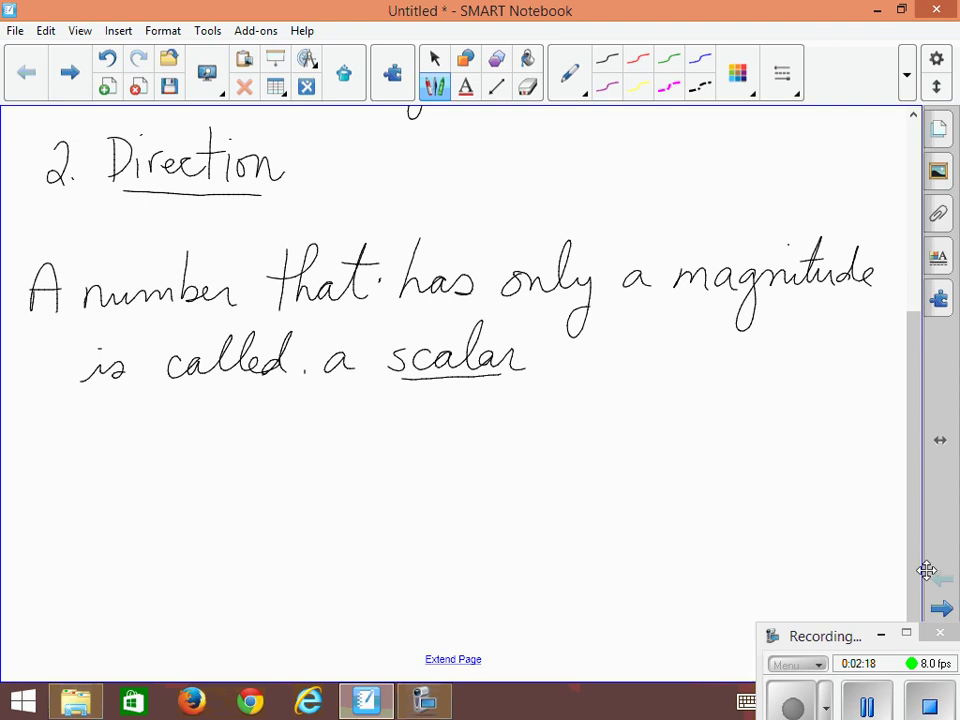
Write '2 apples', '17 km' and '24 dozen', underlining apples, km and dozen.
mouse_move(122, 450)
mouse_down()
mouse_move(136, 464)
mouse_move(124, 482)
mouse_move(150, 487)
mouse_move(184, 469)
mouse_move(197, 488)
mouse_move(205, 478)
mouse_move(218, 516)
mouse_move(238, 450)
mouse_move(253, 480)
mouse_move(276, 470)
mouse_up()
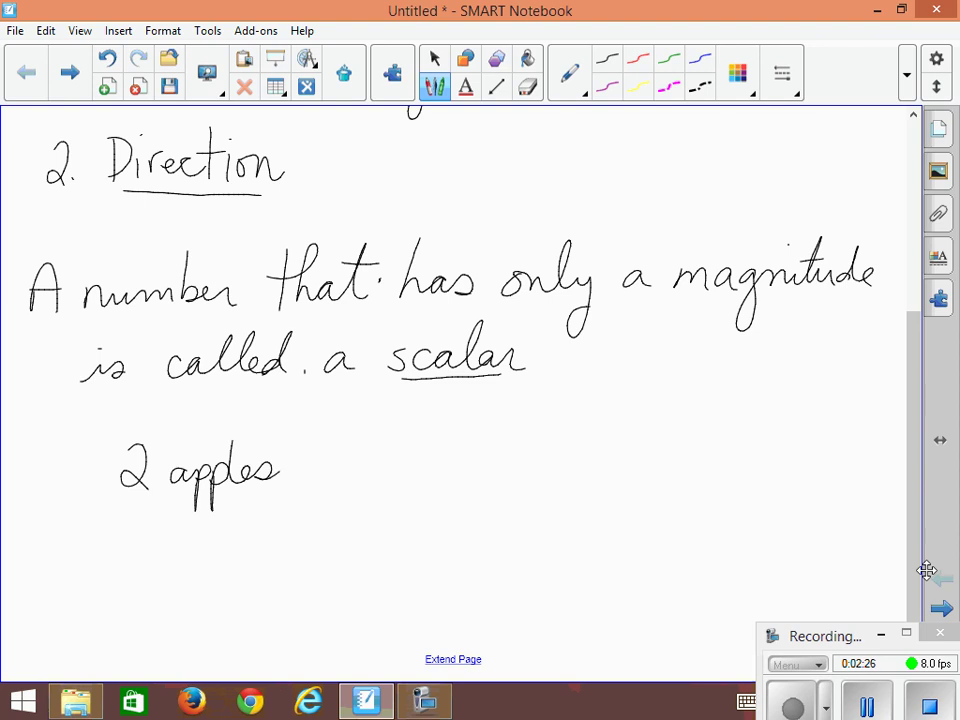
drag(390, 441, 389, 486)
drag(417, 441, 406, 485)
mouse_move(452, 444)
mouse_down()
mouse_move(452, 485)
mouse_move(472, 459)
mouse_move(491, 482)
mouse_up()
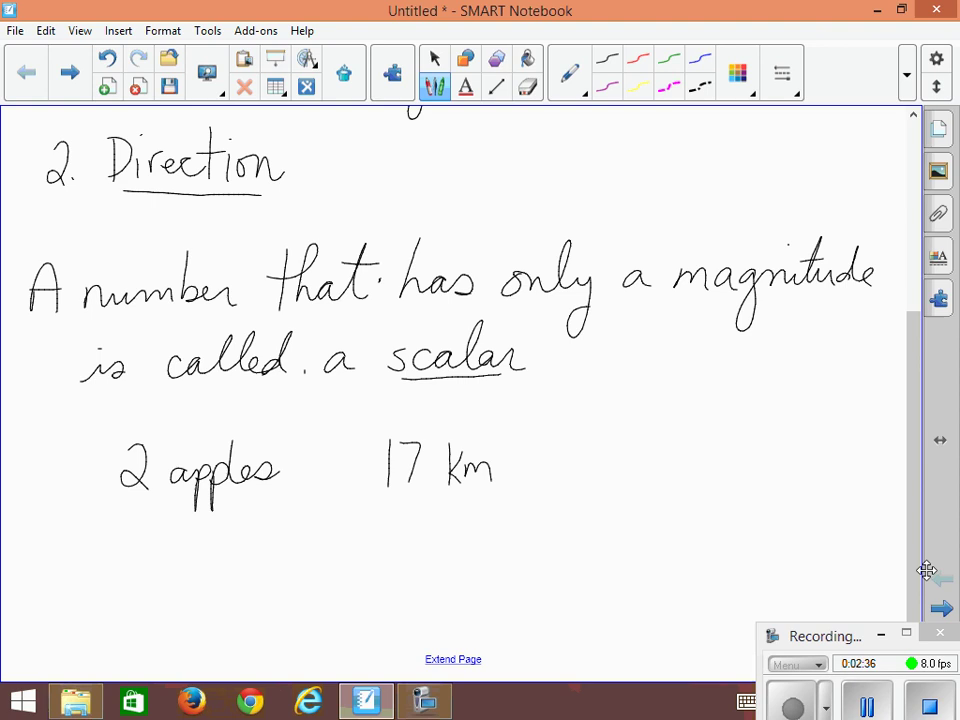
mouse_move(607, 454)
mouse_down()
mouse_move(622, 474)
mouse_move(646, 458)
mouse_move(641, 478)
mouse_move(690, 461)
mouse_move(704, 478)
mouse_move(719, 460)
mouse_move(734, 502)
mouse_move(746, 467)
mouse_move(752, 476)
mouse_move(768, 458)
mouse_move(779, 471)
mouse_up()
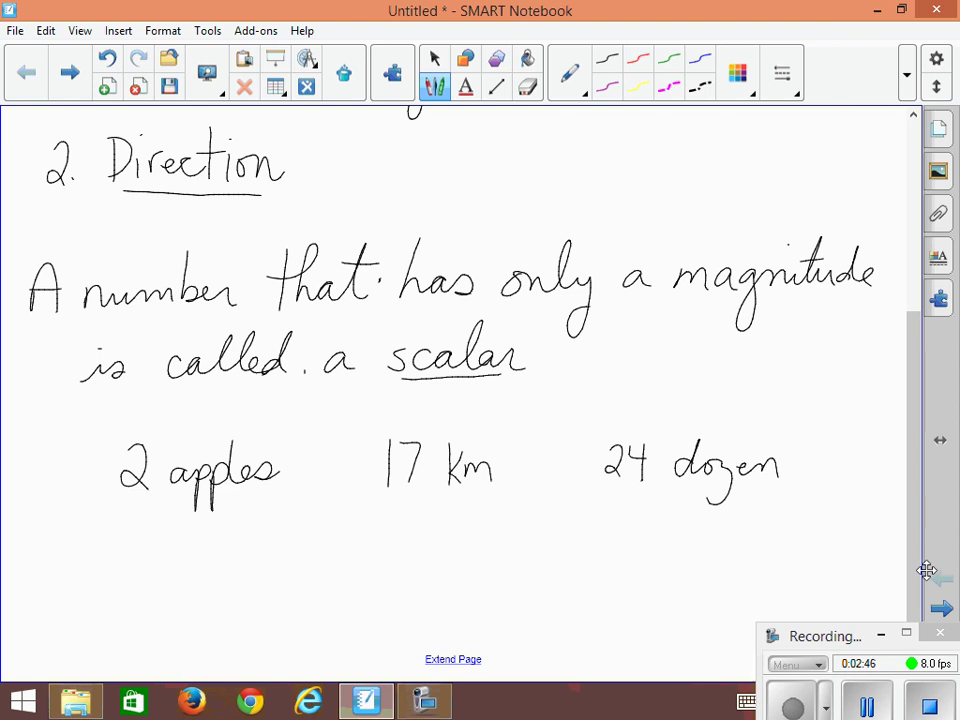
drag(190, 507, 246, 506)
drag(447, 488, 492, 487)
drag(677, 488, 772, 485)
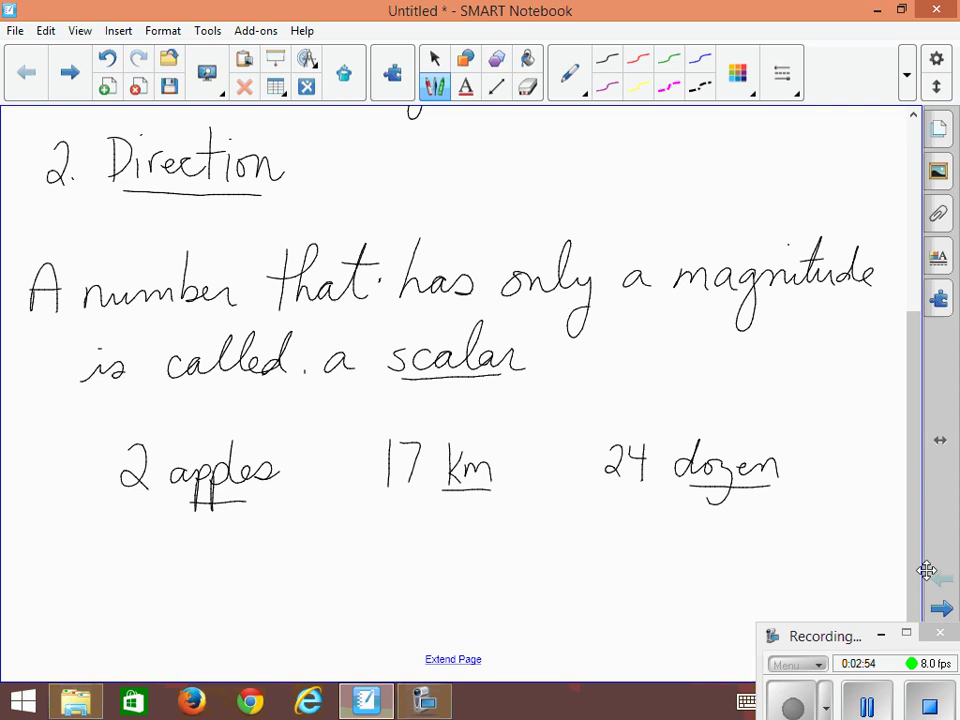
Write the sentence '17 km to the north.' below the scalar examples.
scroll(450, 400, down, 5)
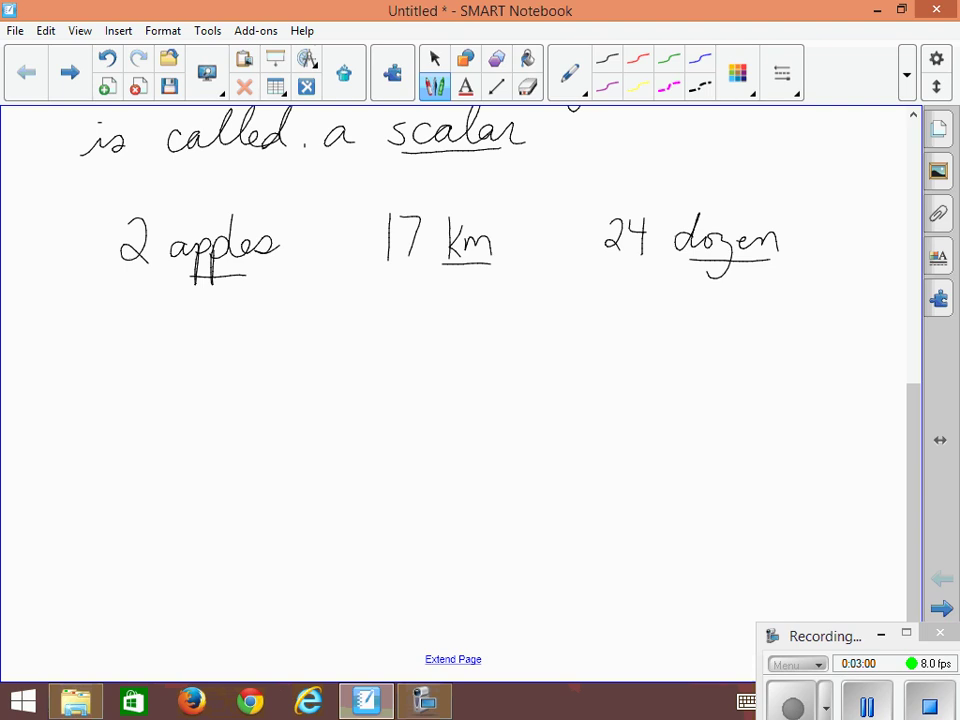
mouse_move(71, 350)
mouse_down()
mouse_move(70, 405)
mouse_move(88, 407)
mouse_up()
mouse_move(126, 355)
mouse_down()
mouse_move(126, 405)
mouse_move(131, 388)
mouse_move(141, 405)
mouse_move(162, 380)
mouse_move(184, 405)
mouse_up()
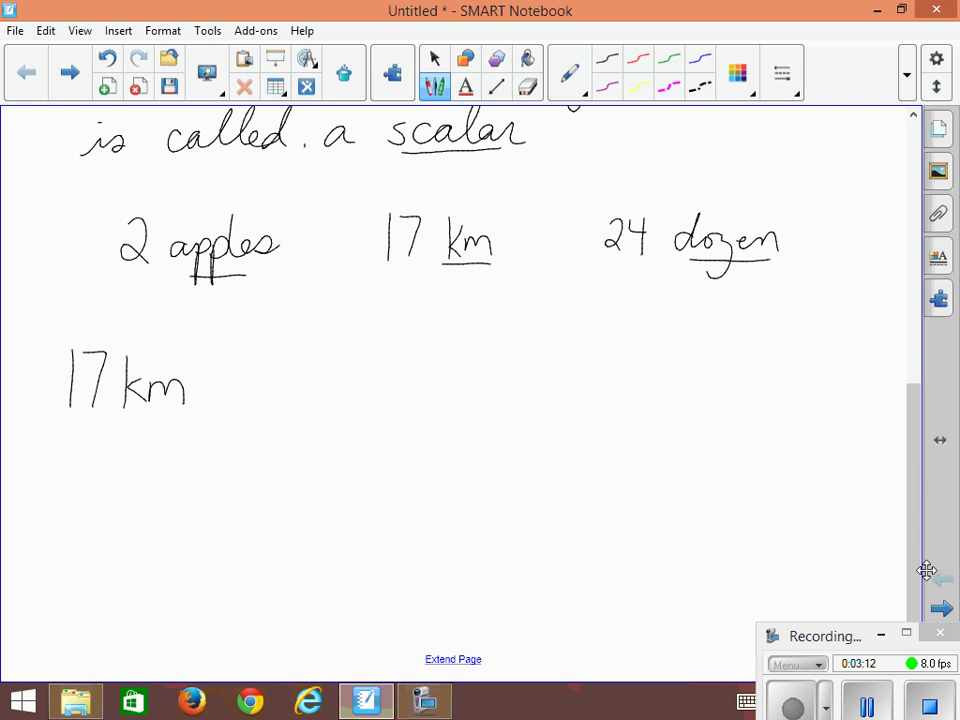
mouse_move(240, 343)
mouse_down()
mouse_move(240, 405)
mouse_move(256, 376)
mouse_up()
mouse_move(264, 380)
mouse_down()
mouse_move(256, 401)
mouse_move(265, 380)
mouse_move(298, 405)
mouse_move(312, 369)
mouse_up()
mouse_move(323, 343)
mouse_down()
mouse_move(320, 405)
mouse_move(401, 398)
mouse_move(435, 381)
mouse_move(447, 400)
mouse_move(474, 345)
mouse_up()
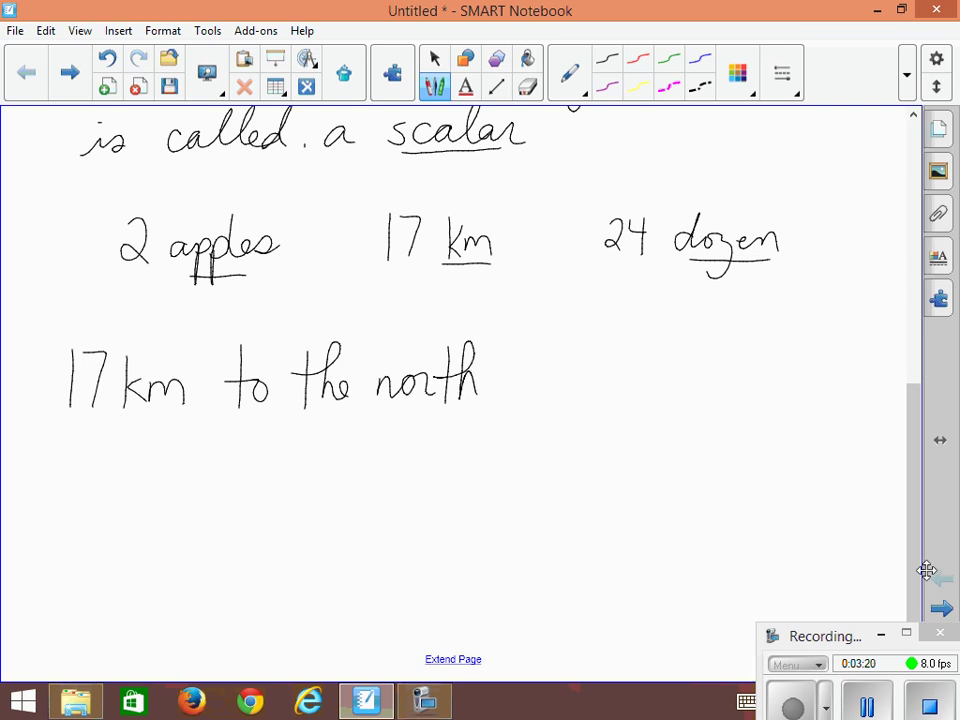
click(492, 395)
Rewrite it as '17 km [N]' with braces labelled magnitude and direction.
drag(139, 466, 137, 527)
mouse_move(148, 468)
mouse_down()
mouse_move(186, 487)
mouse_move(172, 527)
mouse_up()
mouse_move(200, 476)
mouse_down()
mouse_move(199, 522)
mouse_move(228, 510)
mouse_move(237, 518)
mouse_up()
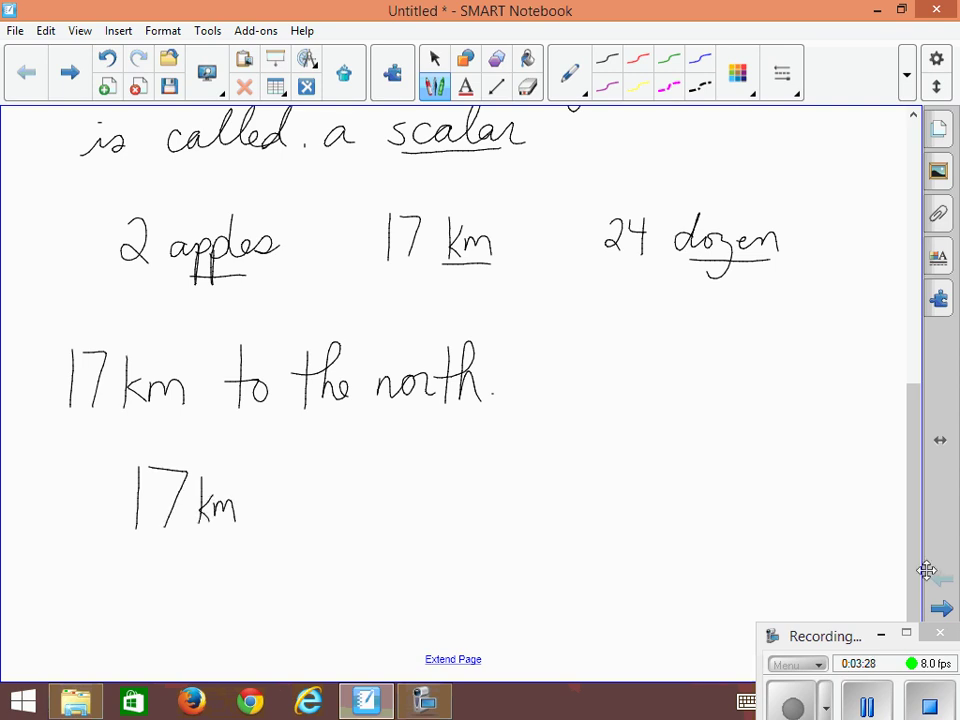
mouse_move(287, 456)
mouse_down()
mouse_move(257, 480)
mouse_move(257, 530)
mouse_move(285, 543)
mouse_move(287, 480)
mouse_move(304, 515)
mouse_move(309, 468)
mouse_move(324, 458)
mouse_move(316, 545)
mouse_up()
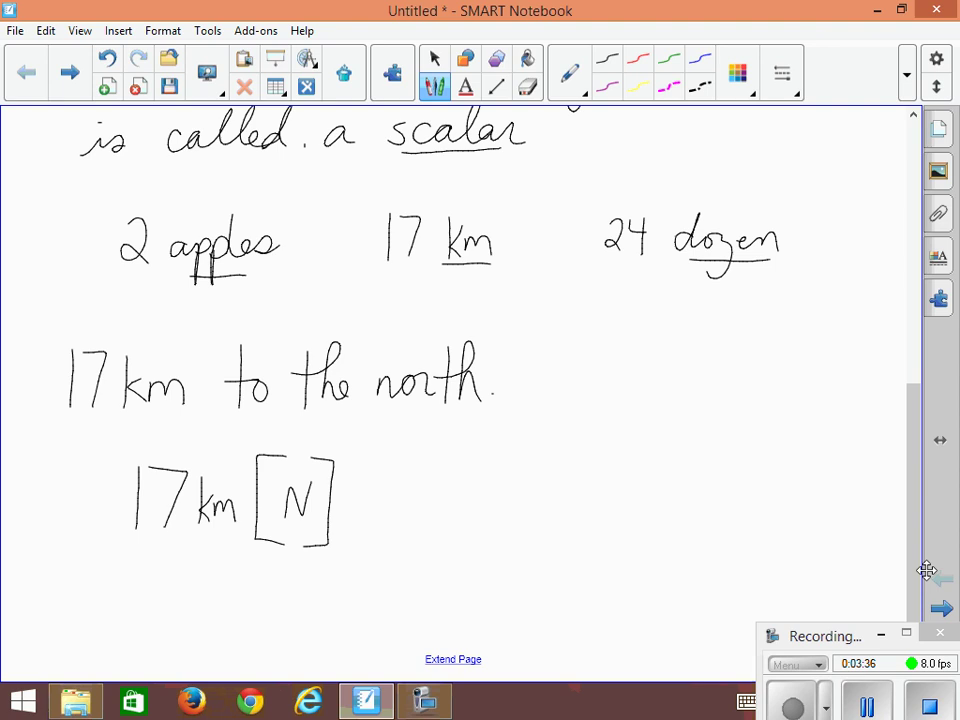
mouse_move(114, 500)
mouse_down()
mouse_move(118, 522)
mouse_move(160, 566)
mouse_move(222, 546)
mouse_up()
mouse_move(68, 590)
mouse_down()
mouse_move(69, 604)
mouse_move(88, 604)
mouse_move(98, 591)
mouse_move(106, 628)
mouse_move(117, 592)
mouse_move(134, 604)
mouse_move(175, 585)
mouse_move(185, 594)
mouse_up()
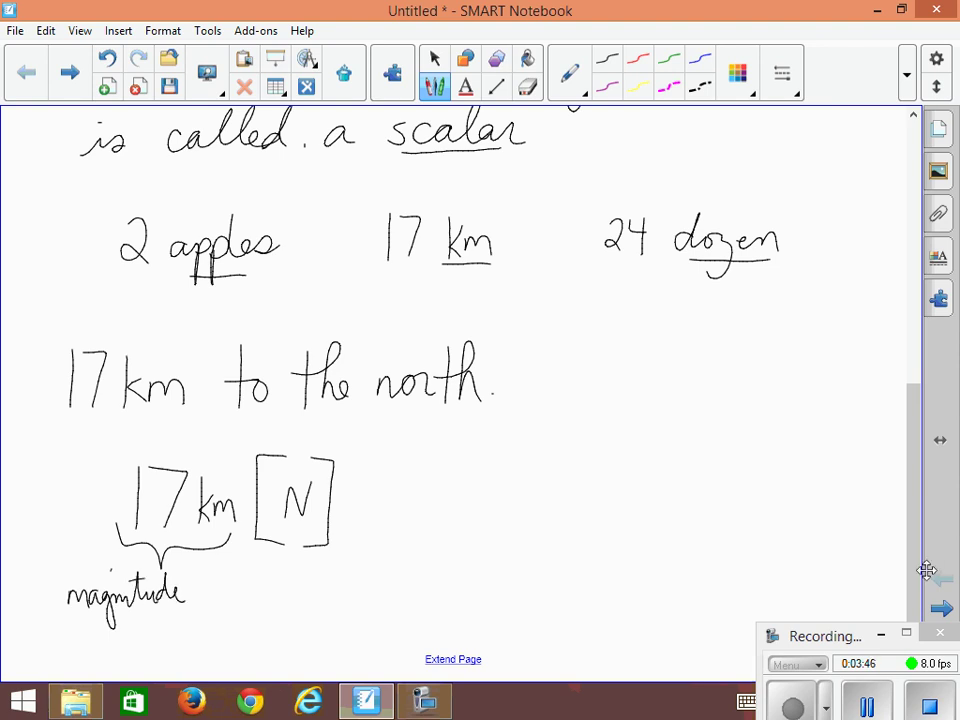
mouse_move(256, 551)
mouse_down()
mouse_move(262, 563)
mouse_move(302, 573)
mouse_move(338, 531)
mouse_up()
mouse_move(289, 596)
mouse_down()
mouse_move(291, 610)
mouse_move(304, 610)
mouse_move(366, 581)
mouse_up()
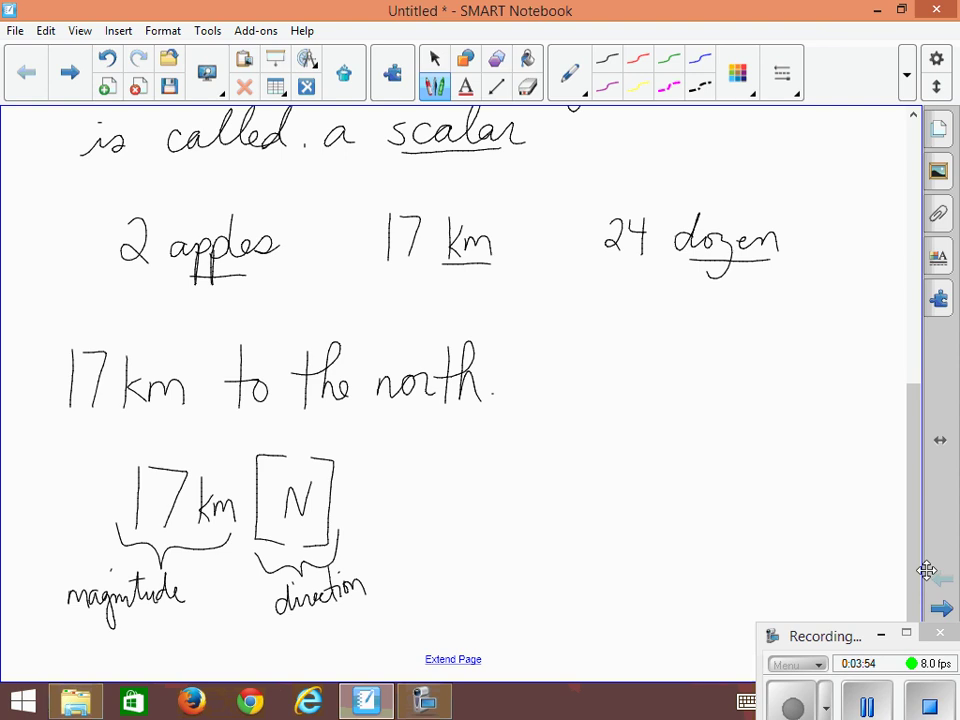
Write '20kg' beside the 17 km example, underline it, and add 'can only be a scalar.'.
scroll(927, 571, down, 3)
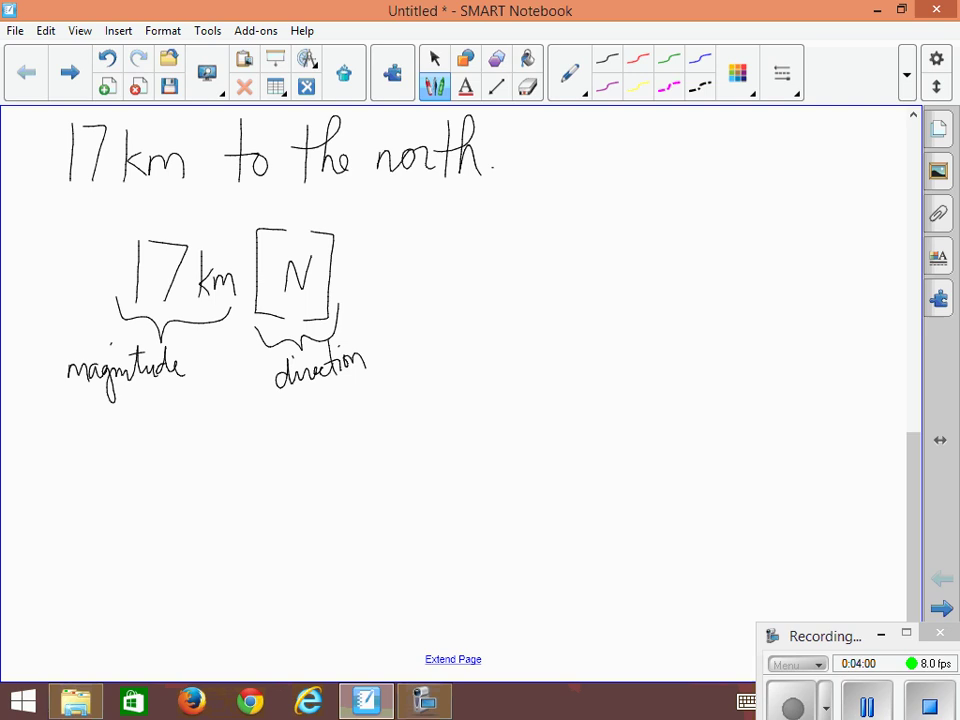
drag(584, 243, 600, 284)
mouse_move(625, 243)
mouse_down()
mouse_move(605, 266)
mouse_move(624, 246)
mouse_move(636, 283)
mouse_move(652, 285)
mouse_move(666, 270)
mouse_move(658, 320)
mouse_up()
click(650, 258)
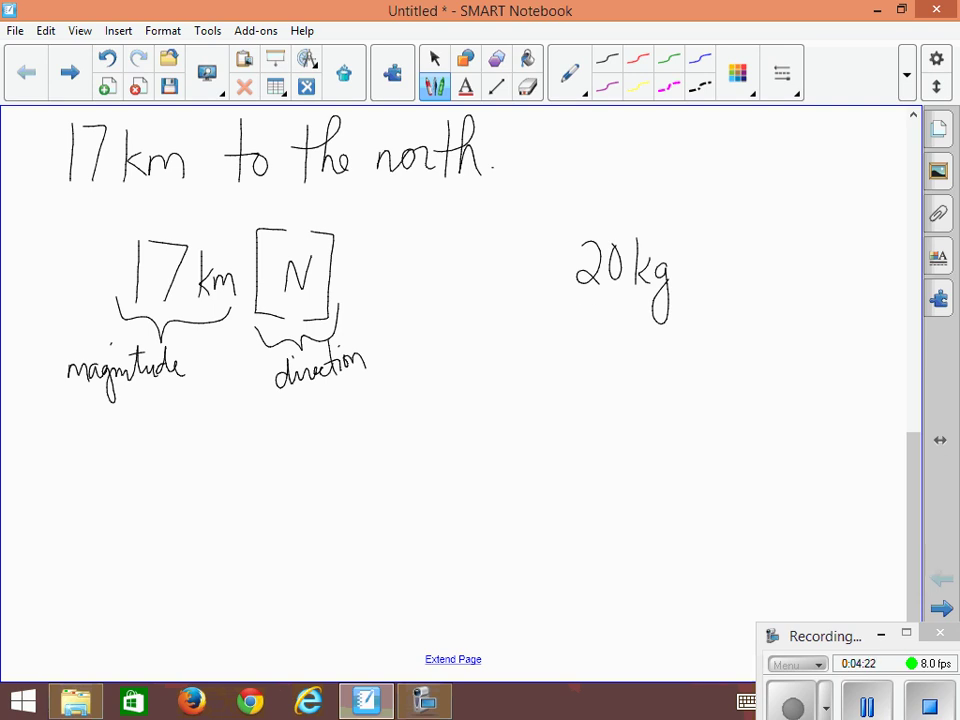
drag(580, 299, 630, 298)
mouse_move(566, 342)
mouse_down()
mouse_move(599, 352)
mouse_move(605, 383)
mouse_up()
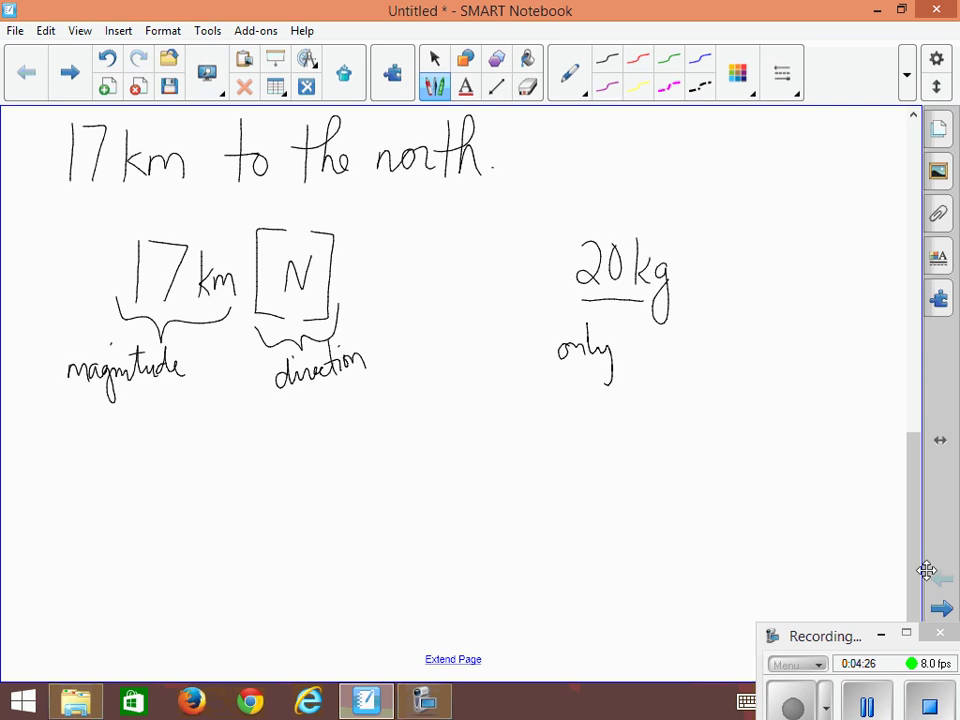
mouse_move(636, 336)
mouse_down()
mouse_move(640, 350)
mouse_move(672, 351)
mouse_up()
mouse_move(497, 346)
mouse_down()
mouse_move(497, 364)
mouse_move(533, 364)
mouse_up()
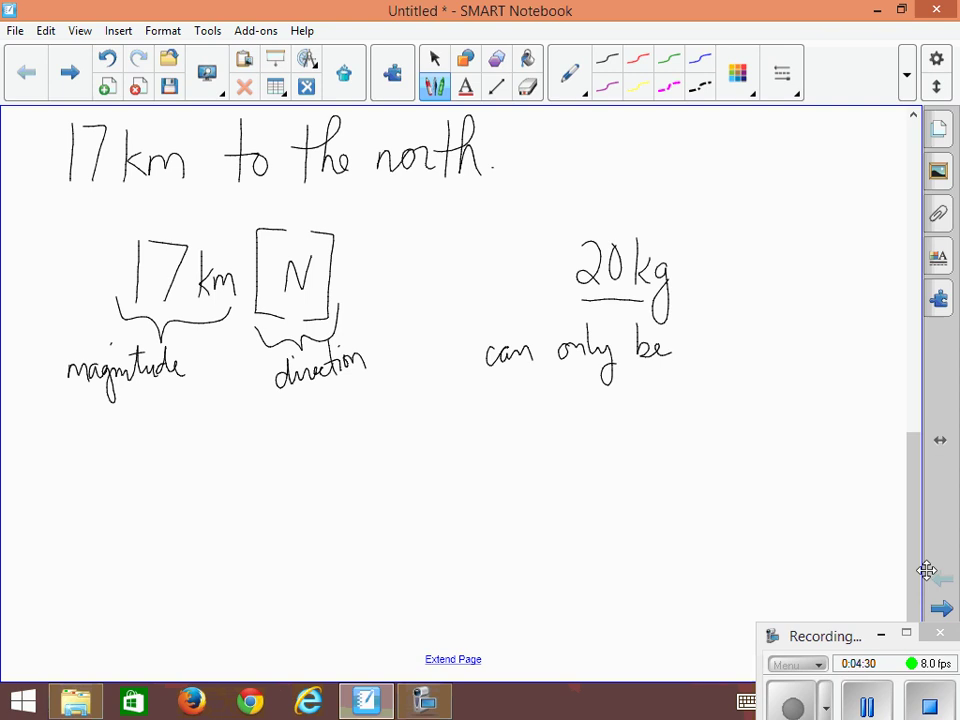
mouse_move(700, 342)
mouse_down()
mouse_move(704, 355)
mouse_move(772, 352)
mouse_up()
mouse_move(782, 312)
mouse_down()
mouse_move(782, 352)
mouse_move(797, 352)
mouse_up()
drag(803, 352, 814, 340)
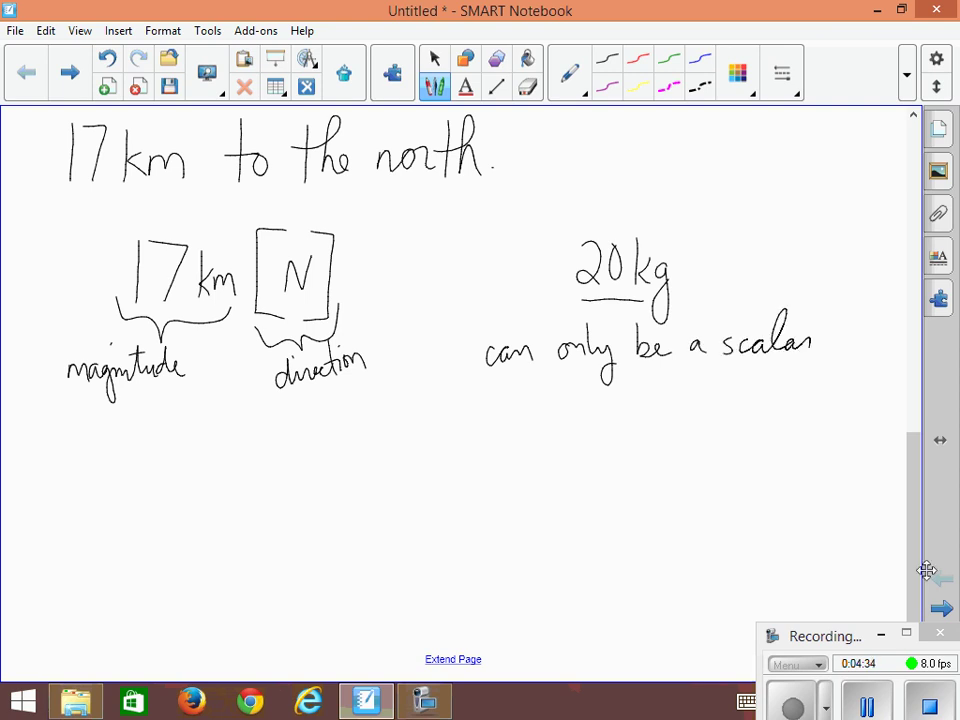
click(820, 350)
Write 'distance → scalar' on the newly scrolled area.
scroll(927, 570, down, 3)
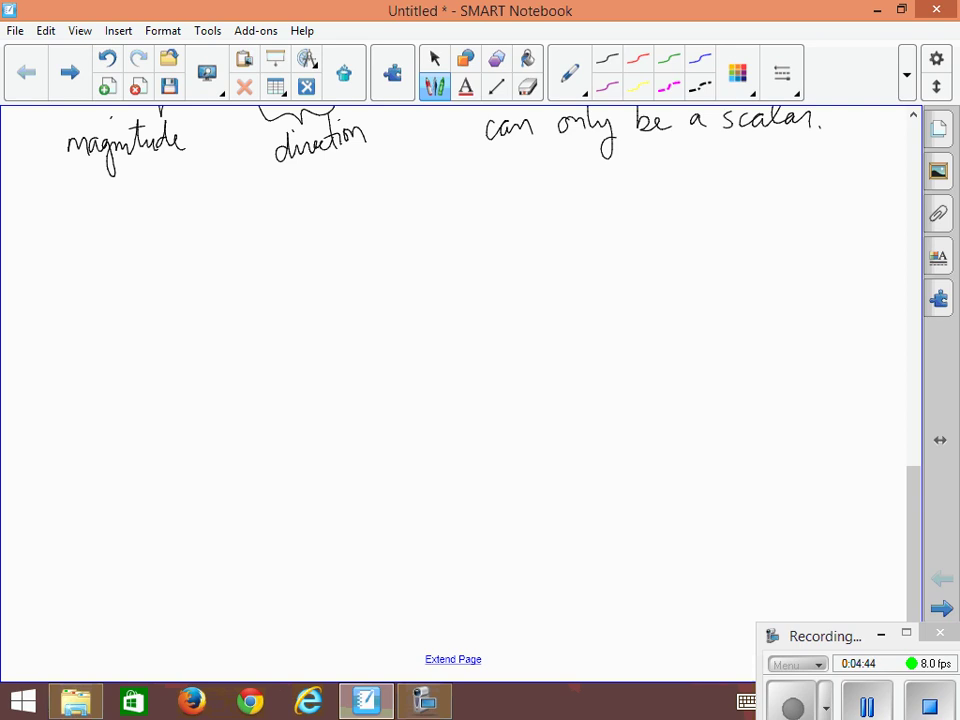
mouse_move(117, 264)
mouse_down()
mouse_move(104, 282)
mouse_move(150, 283)
mouse_up()
click(182, 231)
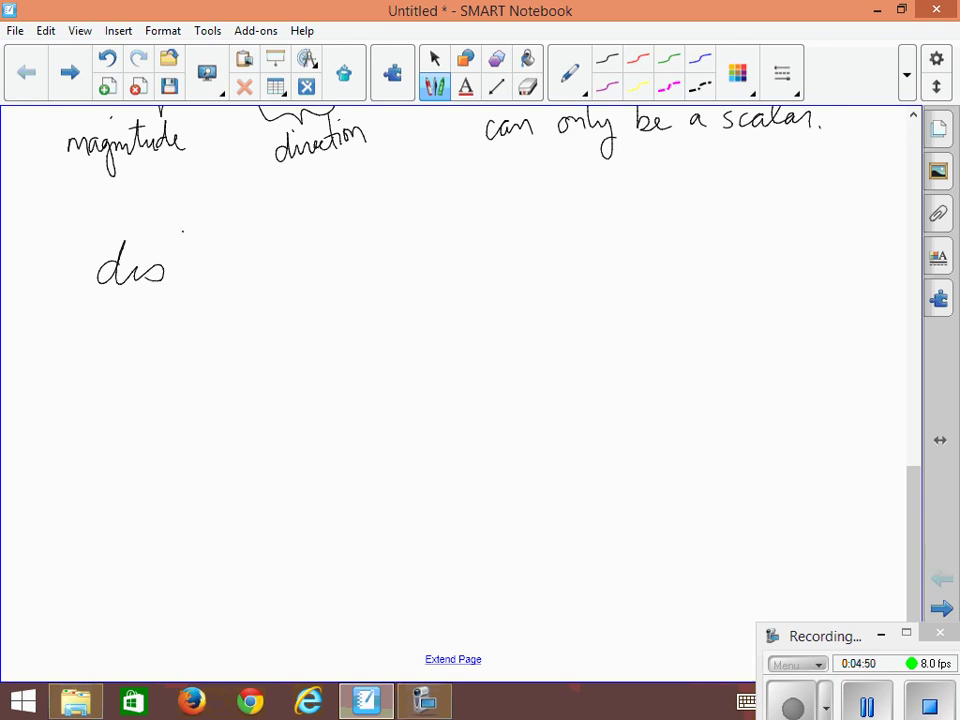
drag(183, 233, 180, 284)
mouse_move(170, 252)
mouse_down()
mouse_move(193, 250)
mouse_move(215, 284)
mouse_move(247, 268)
mouse_move(262, 285)
mouse_move(285, 281)
mouse_up()
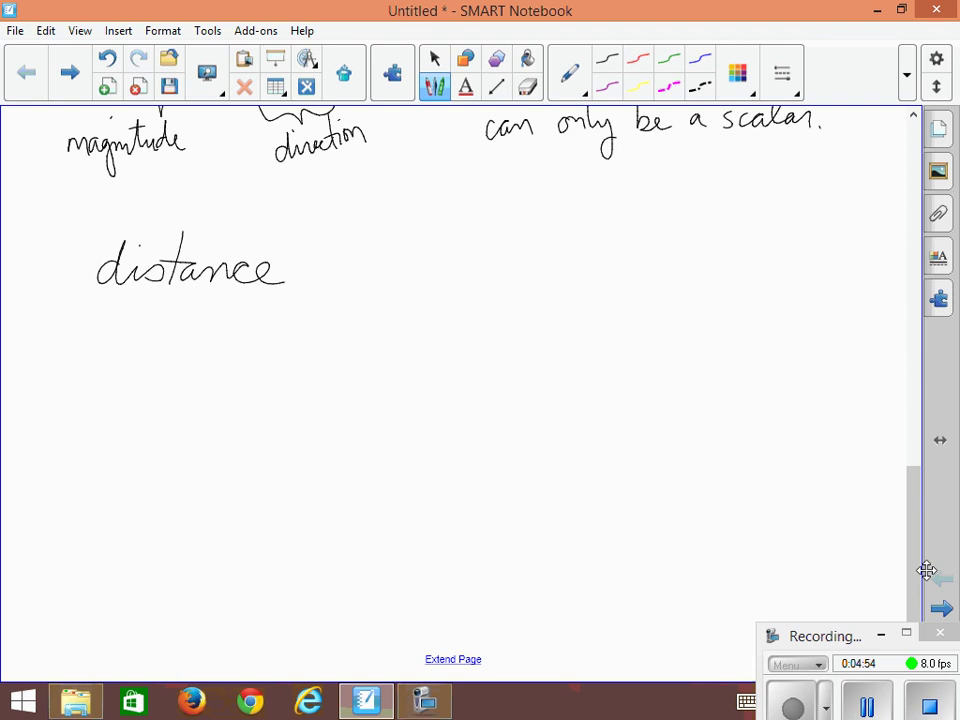
mouse_move(313, 269)
mouse_down()
mouse_move(378, 268)
mouse_move(368, 276)
mouse_up()
mouse_move(438, 258)
mouse_down()
mouse_move(418, 280)
mouse_move(490, 280)
mouse_move(518, 260)
mouse_move(540, 280)
mouse_move(560, 262)
mouse_up()
List the examples 'Ex. 17 km, 21m, 18 miles' below it.
mouse_move(156, 334)
mouse_down()
mouse_move(144, 350)
mouse_move(152, 370)
mouse_move(166, 368)
mouse_up()
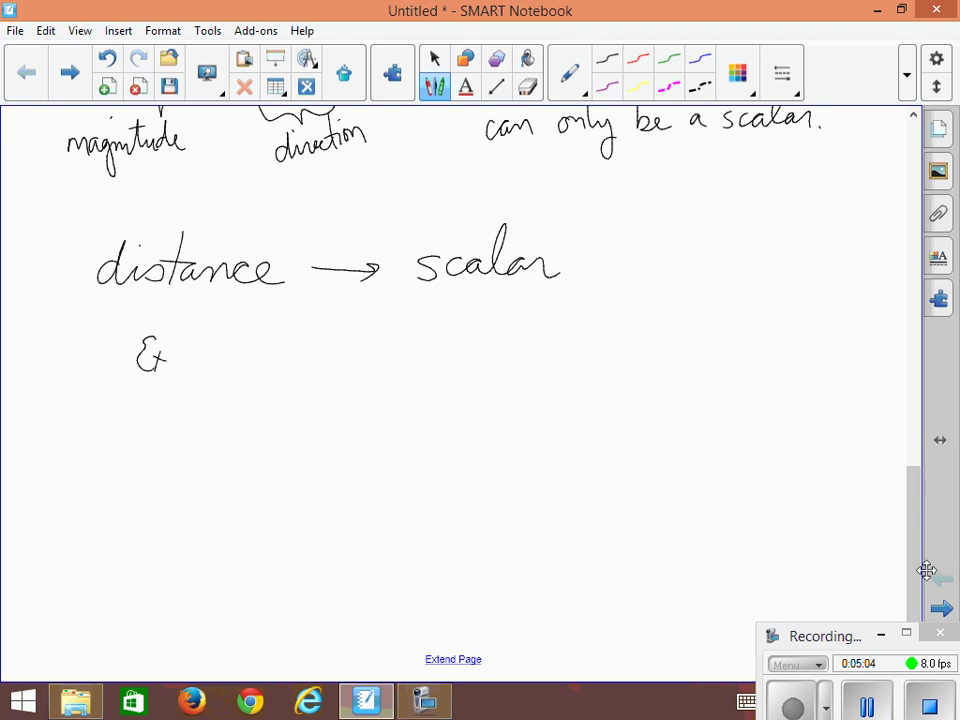
click(168, 363)
mouse_move(248, 358)
mouse_down()
mouse_move(248, 393)
mouse_move(268, 395)
mouse_up()
mouse_move(306, 355)
mouse_down()
mouse_move(305, 395)
mouse_move(322, 394)
mouse_move(322, 378)
mouse_move(367, 402)
mouse_up()
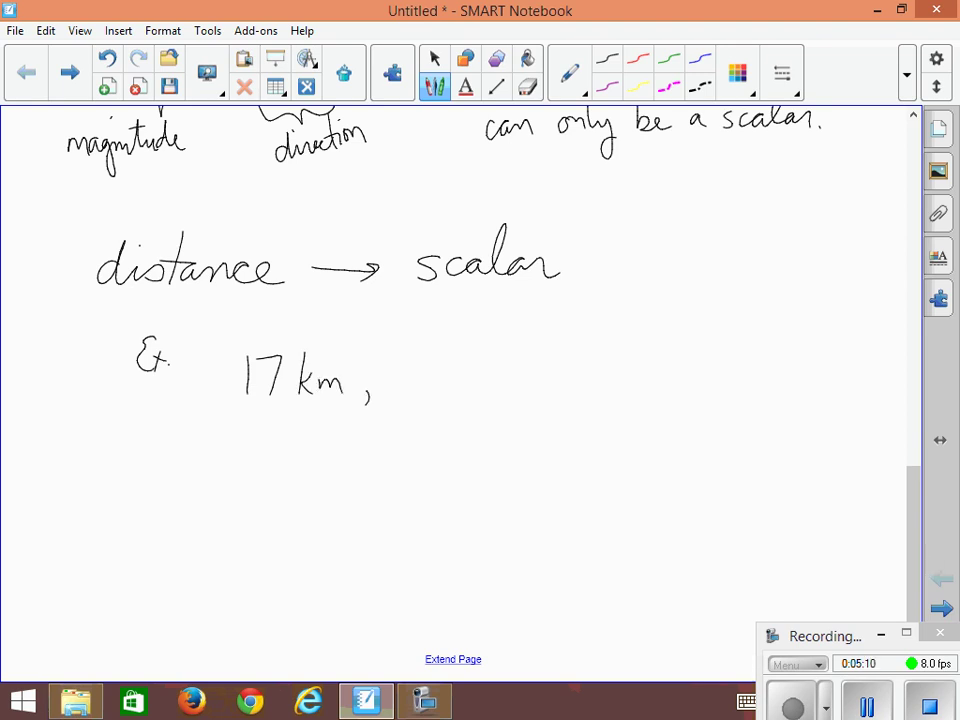
mouse_move(435, 357)
mouse_down()
mouse_move(452, 382)
mouse_move(513, 387)
mouse_move(509, 402)
mouse_up()
mouse_move(594, 350)
mouse_down()
mouse_move(595, 386)
mouse_move(622, 352)
mouse_move(646, 386)
mouse_move(712, 384)
mouse_move(730, 370)
mouse_up()
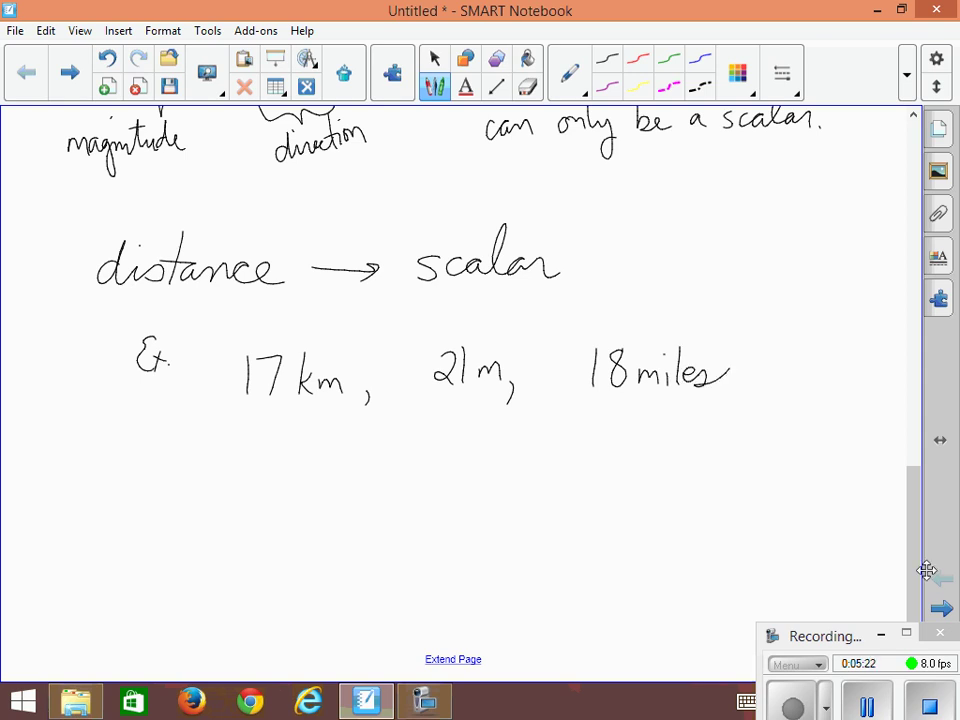
Add '417 fathoms,' and underline the units in 17 km, 21m and 417 fathoms.
mouse_move(252, 472)
mouse_down()
mouse_move(262, 510)
mouse_move(286, 508)
mouse_up()
mouse_move(338, 462)
mouse_down()
mouse_move(322, 512)
mouse_move(334, 486)
mouse_move(354, 510)
mouse_move(366, 484)
mouse_up()
mouse_move(368, 460)
mouse_down()
mouse_move(366, 512)
mouse_move(386, 490)
mouse_up()
mouse_move(392, 510)
mouse_down()
mouse_move(398, 488)
mouse_move(414, 508)
mouse_up()
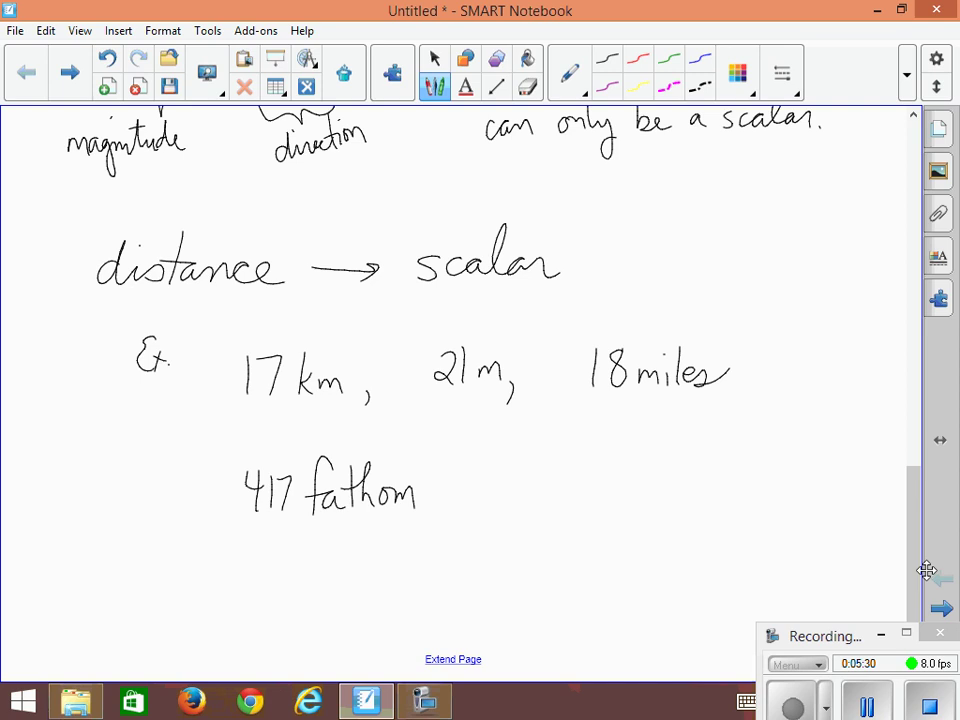
mouse_move(422, 508)
mouse_down()
mouse_move(426, 530)
mouse_move(420, 502)
mouse_up()
drag(327, 397, 342, 398)
drag(478, 382, 500, 383)
drag(318, 518, 368, 518)
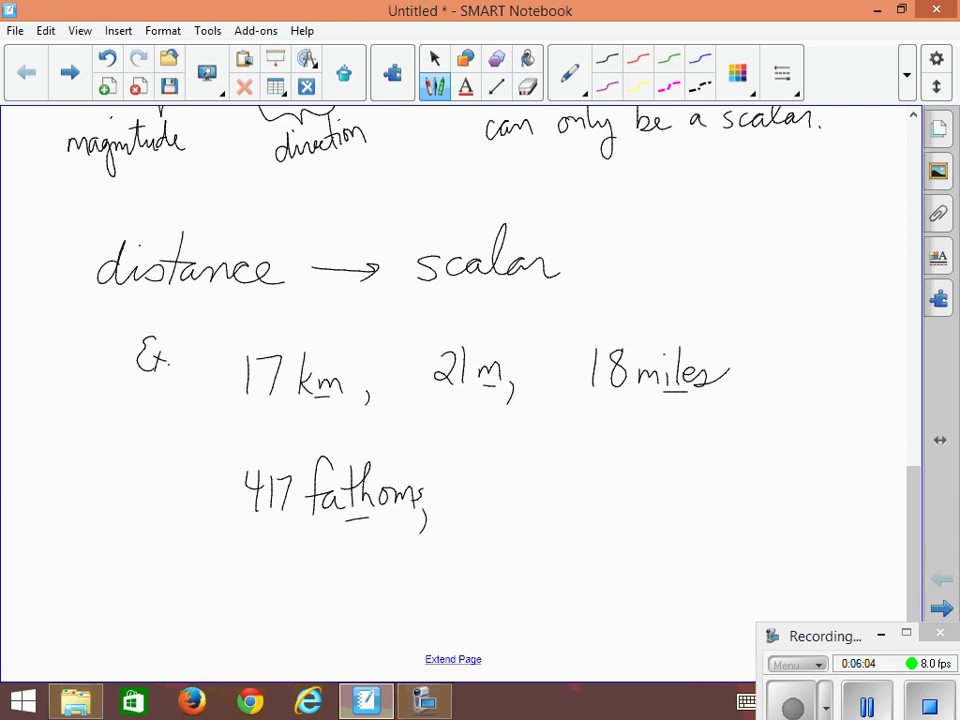
Write 'If you add a direction to distance it' after scrolling down.
scroll(926, 570, down, 3)
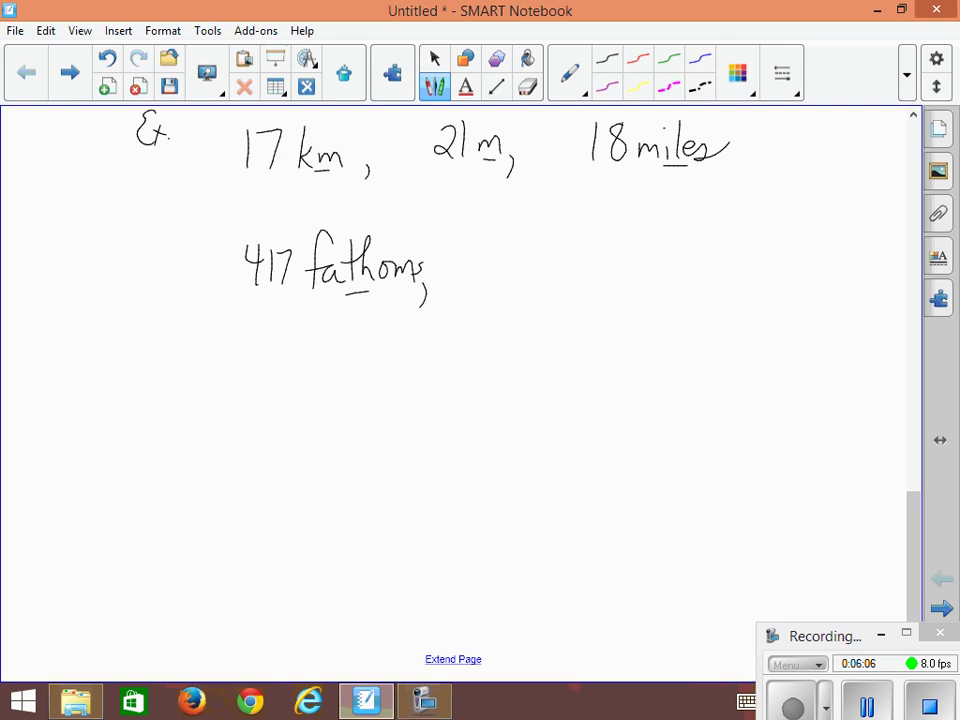
drag(84, 372, 88, 433)
mouse_move(121, 382)
mouse_down()
mouse_move(143, 396)
mouse_move(130, 432)
mouse_up()
mouse_move(166, 384)
mouse_down()
mouse_move(198, 398)
mouse_move(378, 396)
mouse_move(430, 382)
mouse_move(440, 394)
mouse_up()
click(323, 380)
mouse_move(458, 344)
mouse_down()
mouse_move(456, 395)
mouse_move(466, 372)
mouse_move(512, 398)
mouse_up()
drag(556, 362, 553, 400)
mouse_move(545, 378)
mouse_down()
mouse_move(623, 381)
mouse_move(618, 368)
mouse_move(648, 378)
mouse_move(664, 368)
mouse_move(688, 380)
mouse_move(757, 372)
mouse_move(786, 392)
mouse_up()
drag(801, 338, 799, 392)
drag(785, 356, 826, 352)
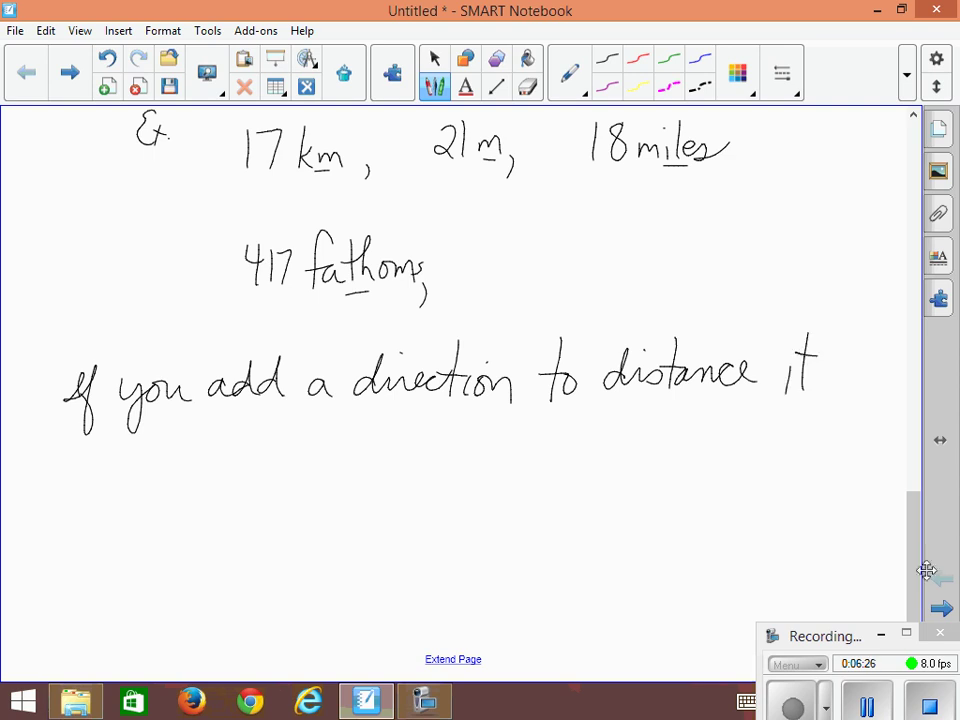
Finish on the next line with 'becomes a vector → displacement.'.
mouse_move(71, 449)
mouse_down()
mouse_move(71, 473)
mouse_move(88, 490)
mouse_move(126, 476)
mouse_up()
mouse_move(137, 490)
mouse_down()
mouse_move(148, 480)
mouse_move(190, 490)
mouse_up()
mouse_move(250, 468)
mouse_down()
mouse_move(256, 490)
mouse_move(286, 464)
mouse_move(320, 488)
mouse_up()
mouse_move(336, 458)
mouse_down()
mouse_move(336, 488)
mouse_move(344, 464)
mouse_move(354, 474)
mouse_move(366, 468)
mouse_up()
drag(372, 470, 466, 470)
drag(440, 458, 442, 492)
mouse_move(510, 456)
mouse_down()
mouse_move(510, 488)
mouse_move(552, 480)
mouse_up()
mouse_move(562, 472)
mouse_down()
mouse_move(560, 520)
mouse_move(594, 442)
mouse_move(608, 484)
mouse_move(618, 484)
mouse_up()
drag(626, 474, 634, 468)
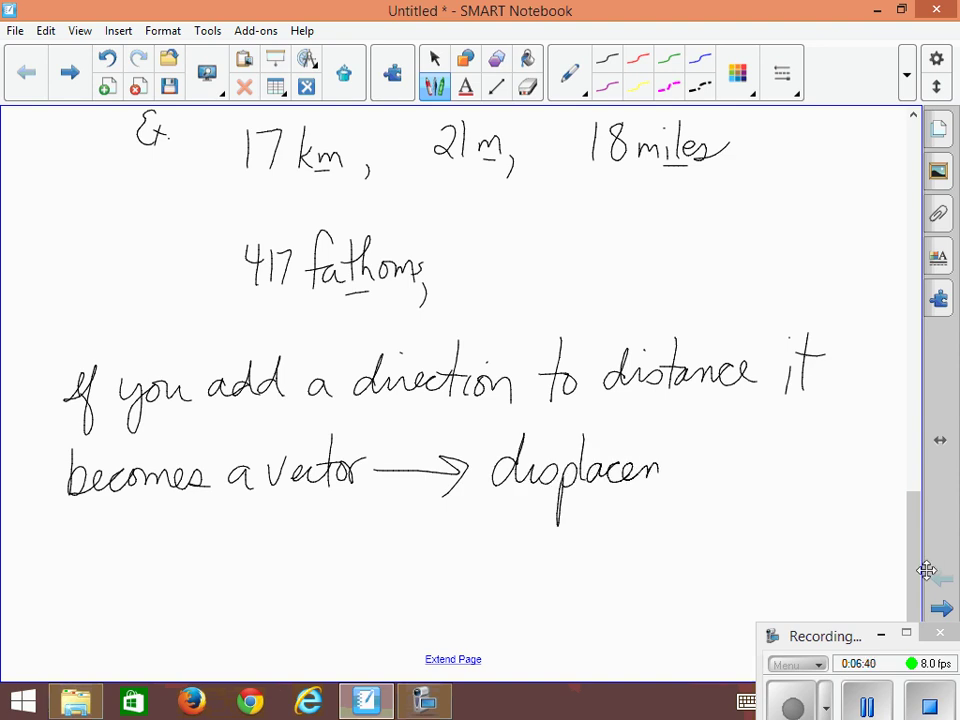
mouse_move(655, 468)
mouse_down()
mouse_move(704, 470)
mouse_move(728, 485)
mouse_move(736, 454)
mouse_up()
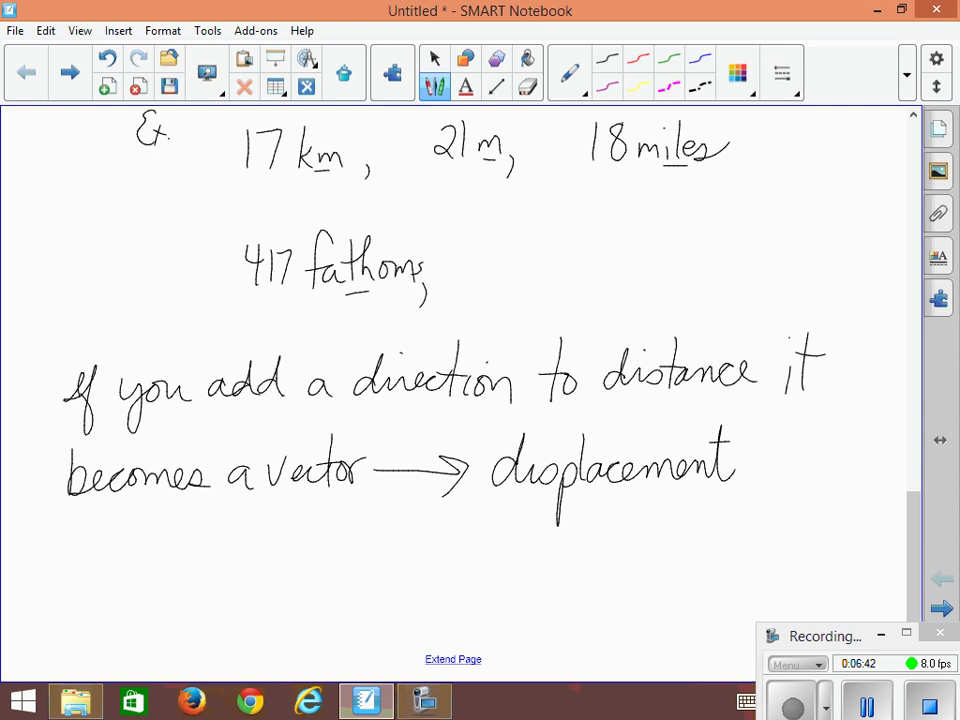
click(747, 465)
Handwrite the displacement examples 17 km [N], 21 m [up] and 18 miles [below].
mouse_move(120, 531)
mouse_down()
mouse_move(120, 572)
mouse_move(138, 530)
mouse_move(146, 572)
mouse_move(162, 570)
mouse_up()
mouse_move(173, 536)
mouse_down()
mouse_move(186, 571)
mouse_move(205, 570)
mouse_up()
mouse_move(230, 516)
mouse_down()
mouse_move(210, 575)
mouse_move(254, 519)
mouse_move(238, 576)
mouse_move(260, 589)
mouse_up()
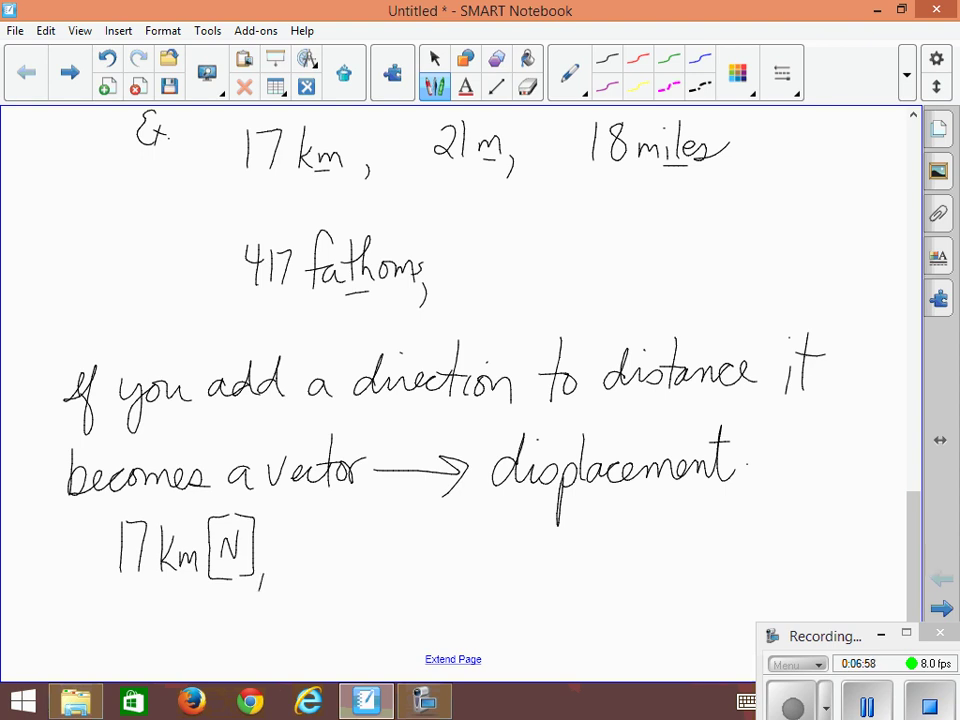
mouse_move(322, 541)
mouse_down()
mouse_move(340, 572)
mouse_move(372, 572)
mouse_move(391, 549)
mouse_move(389, 586)
mouse_move(415, 592)
mouse_move(419, 548)
mouse_move(421, 572)
mouse_move(441, 566)
mouse_move(455, 540)
mouse_move(441, 581)
mouse_move(462, 595)
mouse_up()
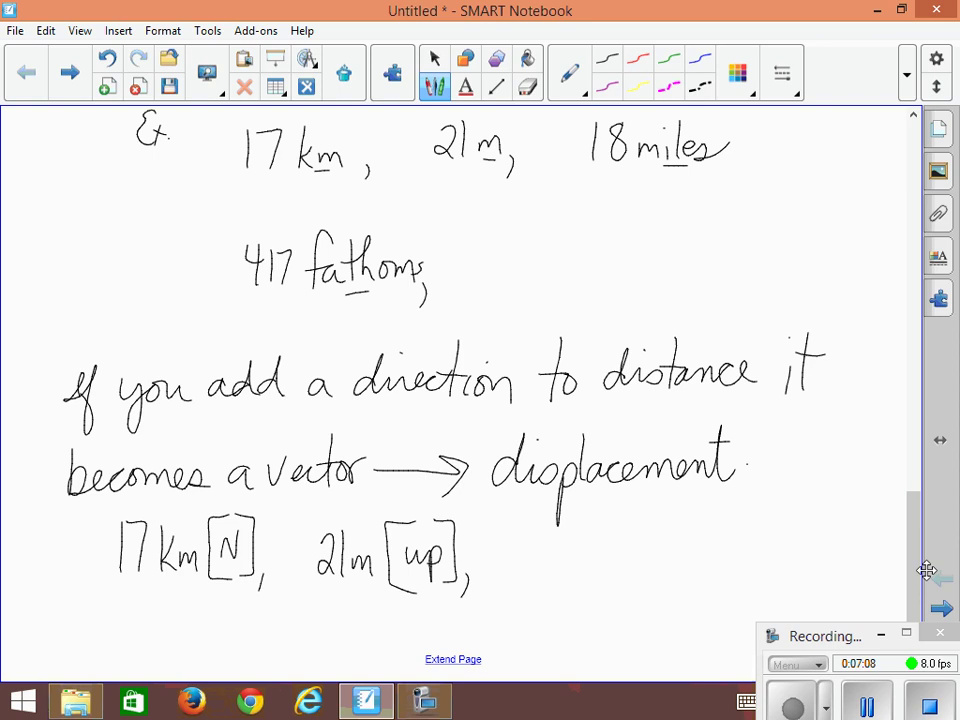
mouse_move(511, 545)
mouse_down()
mouse_move(509, 568)
mouse_move(531, 545)
mouse_up()
mouse_move(545, 548)
mouse_down()
mouse_move(557, 565)
mouse_move(573, 566)
mouse_up()
mouse_move(586, 536)
mouse_down()
mouse_move(583, 566)
mouse_move(603, 565)
mouse_move(629, 537)
mouse_move(640, 576)
mouse_move(645, 552)
mouse_move(646, 575)
mouse_move(662, 551)
mouse_move(731, 530)
mouse_move(718, 572)
mouse_up()
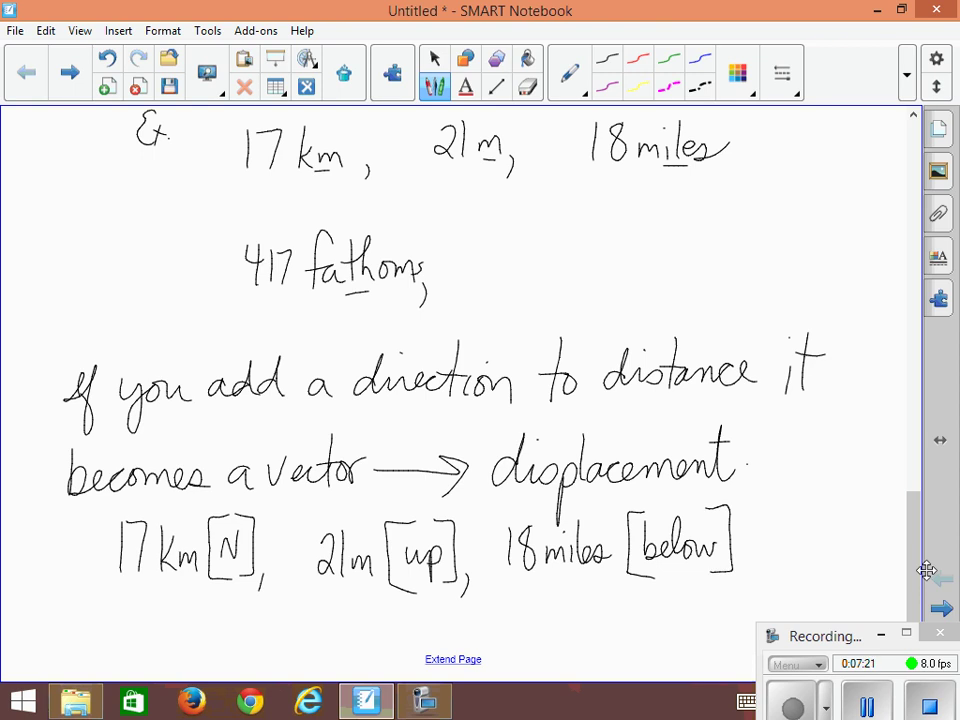
Write 417 fathoms [down] on the next line, then underline 'vector' and the N direction.
scroll(460, 400, down, 3)
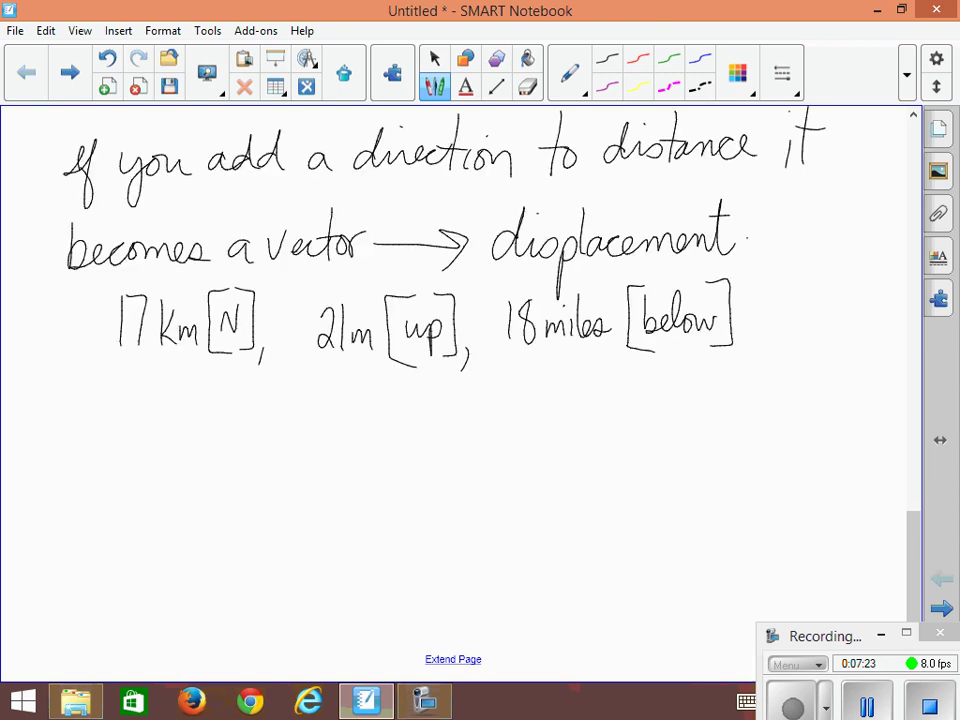
mouse_move(160, 410)
mouse_down()
mouse_move(178, 428)
mouse_move(180, 456)
mouse_up()
drag(197, 408, 197, 452)
mouse_move(203, 410)
mouse_down()
mouse_move(212, 412)
mouse_move(208, 456)
mouse_up()
mouse_move(248, 403)
mouse_down()
mouse_move(240, 455)
mouse_move(252, 428)
mouse_up()
mouse_move(268, 425)
mouse_down()
mouse_move(285, 452)
mouse_move(300, 403)
mouse_move(317, 446)
mouse_move(322, 428)
mouse_move(346, 440)
mouse_up()
mouse_move(414, 392)
mouse_down()
mouse_move(398, 392)
mouse_move(410, 455)
mouse_move(399, 440)
mouse_move(442, 424)
mouse_move(460, 440)
mouse_up()
mouse_move(450, 389)
mouse_down()
mouse_move(468, 387)
mouse_move(464, 455)
mouse_up()
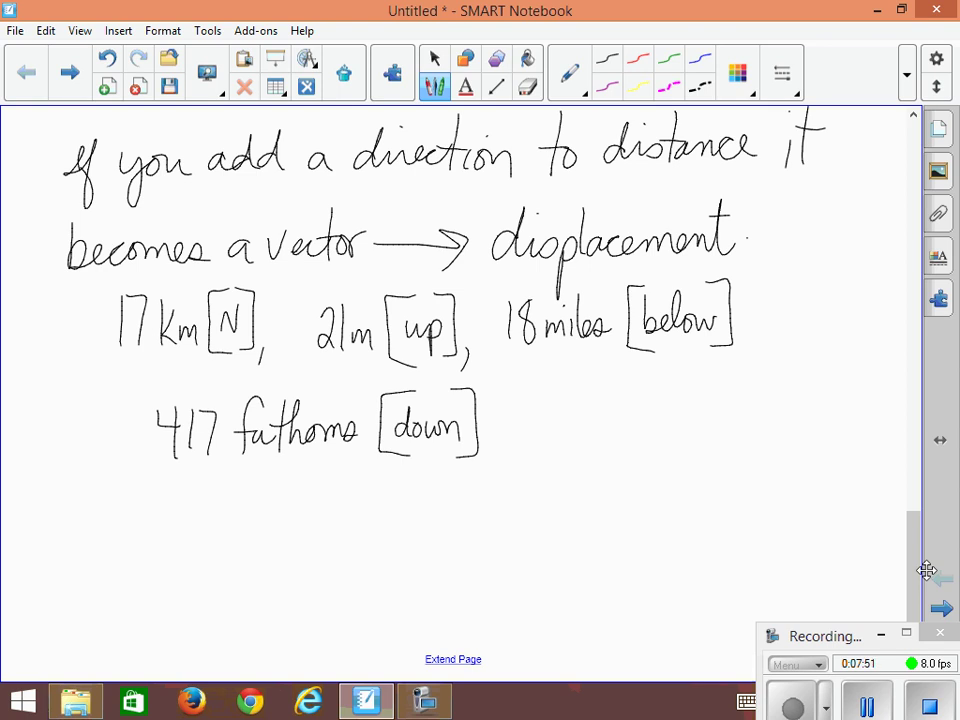
drag(245, 265, 352, 264)
drag(219, 357, 236, 358)
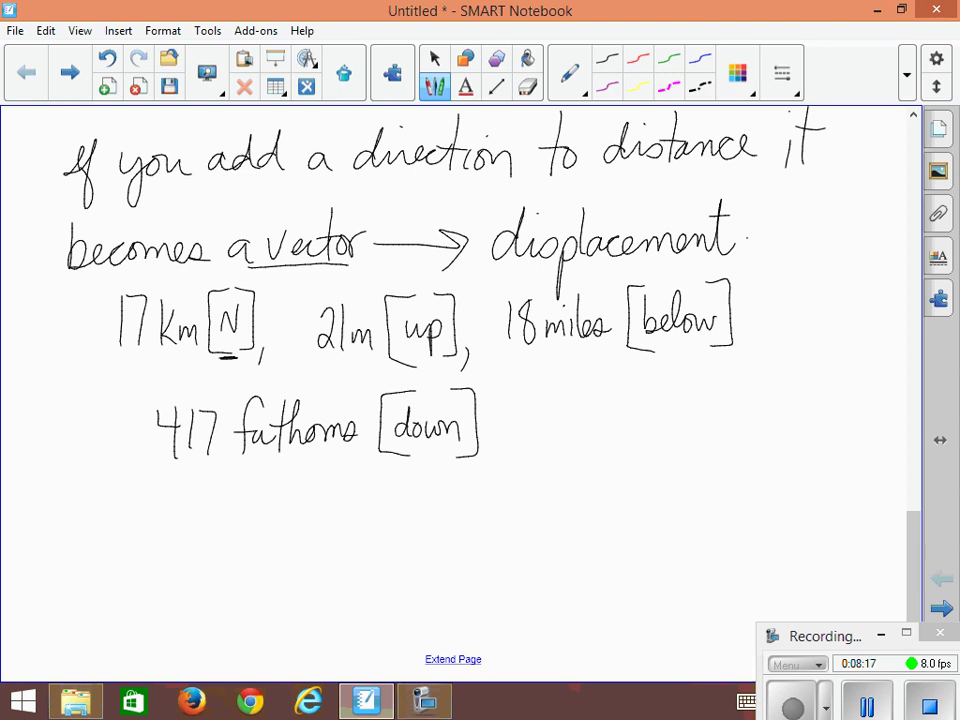
Draw a dividing line below the displacement examples and write 'speed is a scalar.'.
scroll(927, 570, down, 3)
drag(53, 268, 878, 281)
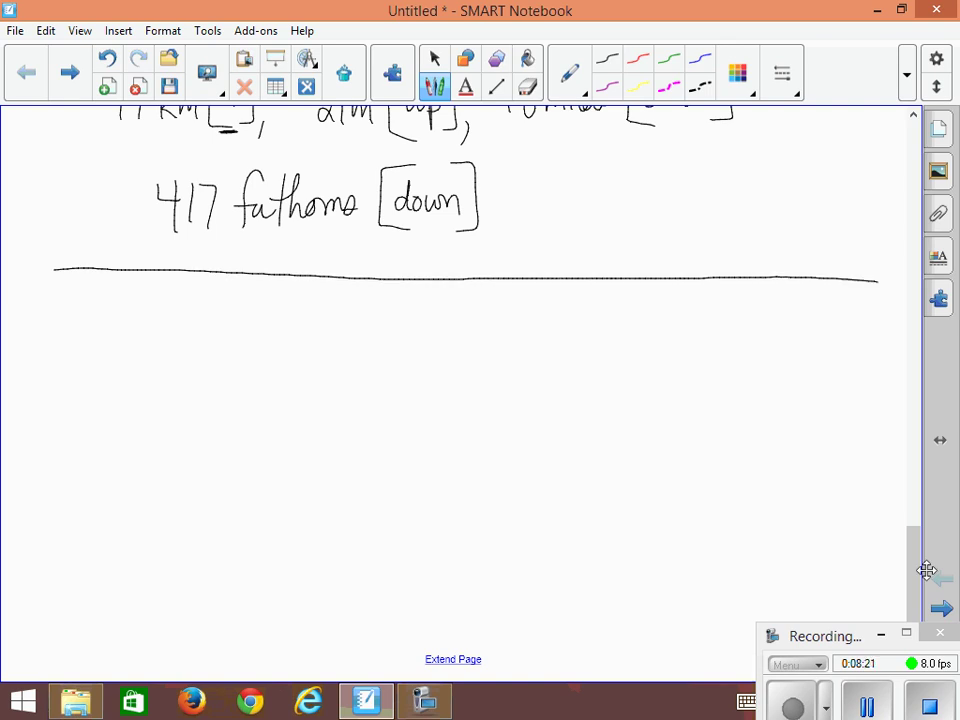
mouse_move(86, 312)
mouse_down()
mouse_move(64, 338)
mouse_move(95, 370)
mouse_move(96, 345)
mouse_move(140, 322)
mouse_move(163, 332)
mouse_move(178, 322)
mouse_move(182, 338)
mouse_move(253, 340)
mouse_up()
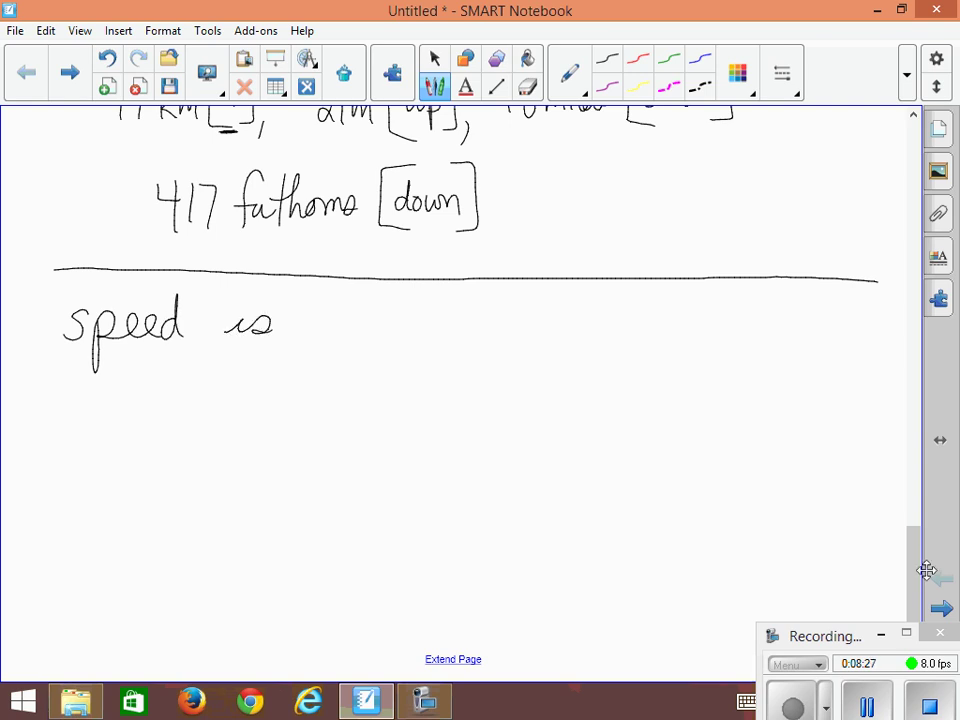
drag(240, 296, 241, 298)
drag(322, 314, 322, 316)
mouse_move(388, 308)
mouse_down()
mouse_move(370, 334)
mouse_move(426, 333)
mouse_up()
mouse_move(458, 296)
mouse_down()
mouse_move(452, 336)
mouse_move(478, 334)
mouse_move(500, 312)
mouse_up()
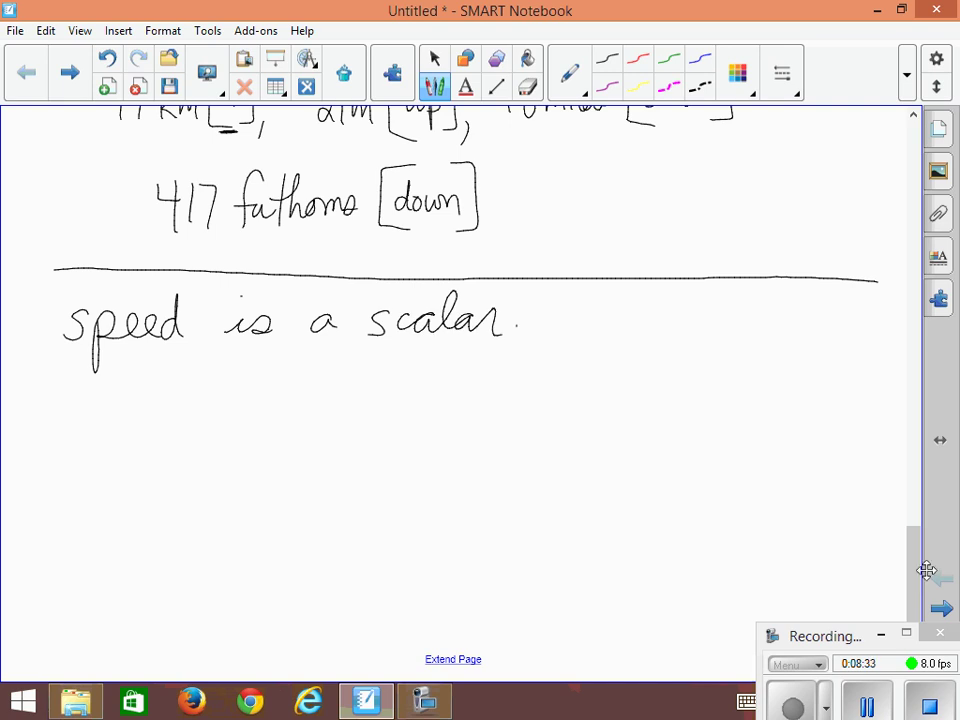
Write the speed examples 20 km/h, 16 m/s and 21 mph.
mouse_move(108, 392)
mouse_down()
mouse_move(126, 421)
mouse_move(142, 392)
mouse_up()
mouse_move(168, 386)
mouse_down()
mouse_move(184, 421)
mouse_move(210, 420)
mouse_up()
mouse_move(231, 376)
mouse_down()
mouse_move(206, 441)
mouse_move(242, 424)
mouse_move(258, 432)
mouse_up()
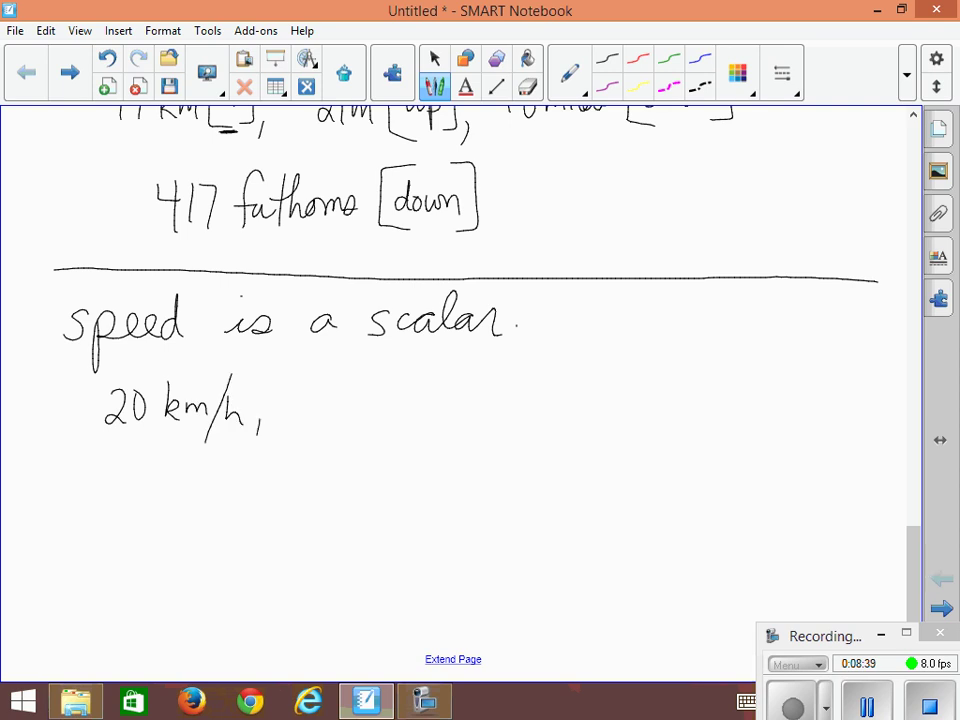
mouse_move(341, 392)
mouse_down()
mouse_move(341, 424)
mouse_move(398, 402)
mouse_move(406, 424)
mouse_up()
drag(418, 375, 404, 446)
mouse_move(436, 398)
mouse_down()
mouse_move(426, 421)
mouse_move(455, 433)
mouse_up()
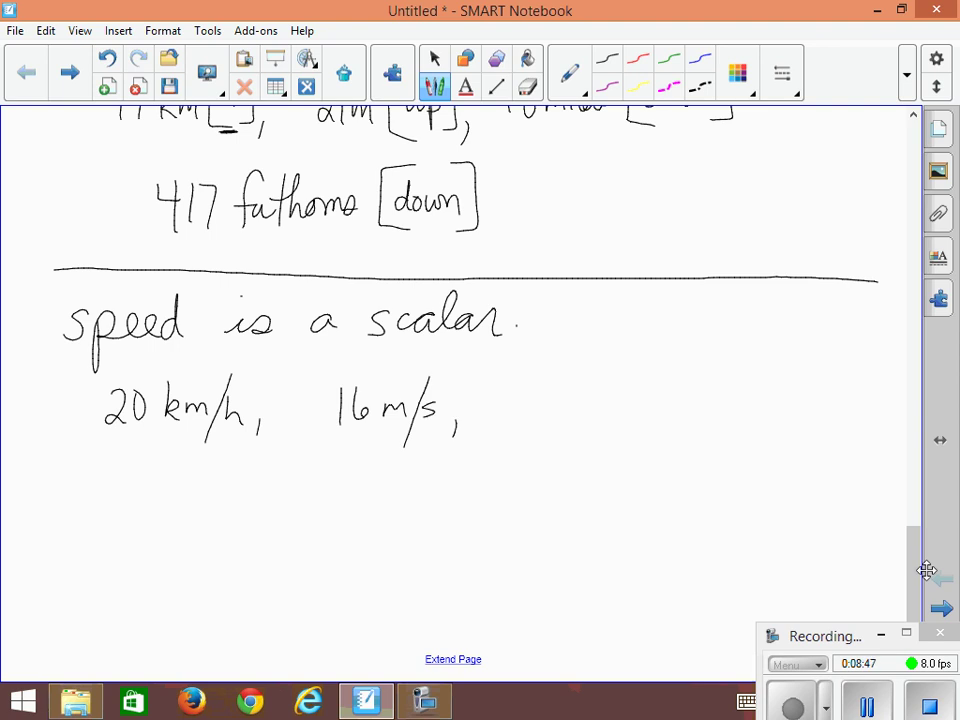
mouse_move(523, 399)
mouse_down()
mouse_move(541, 424)
mouse_move(577, 404)
mouse_move(600, 432)
mouse_move(603, 412)
mouse_move(620, 432)
mouse_move(631, 418)
mouse_up()
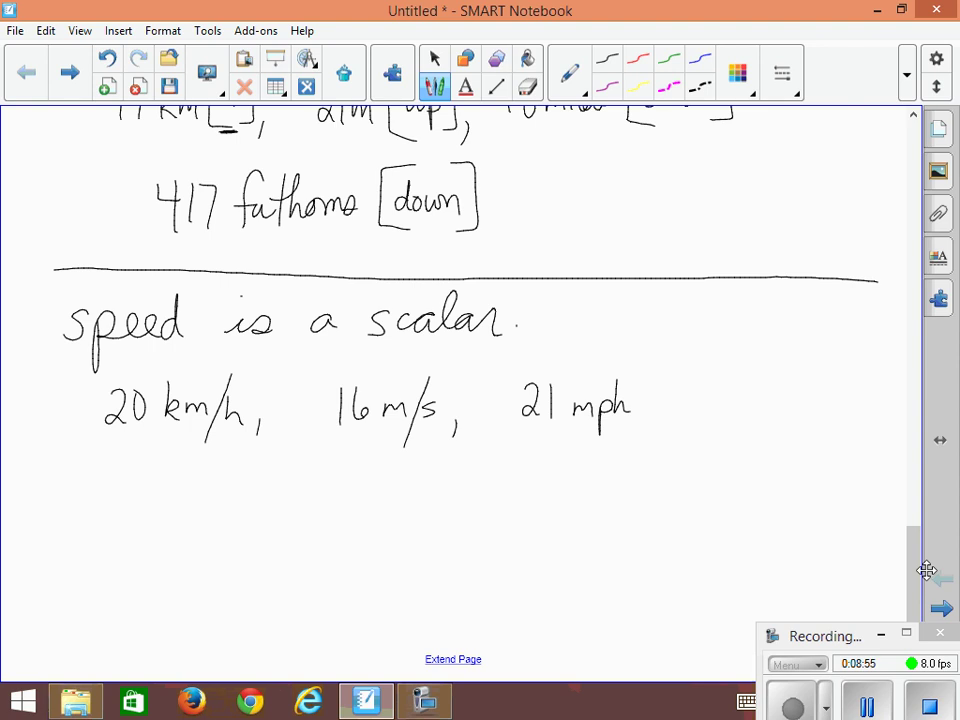
Add 16 inches/years on a new line and underline 'inches' and 'km'.
drag(107, 484, 107, 524)
mouse_move(120, 488)
mouse_down()
mouse_move(113, 508)
mouse_move(125, 512)
mouse_move(222, 510)
mouse_move(205, 550)
mouse_move(237, 545)
mouse_move(250, 526)
mouse_move(270, 522)
mouse_up()
mouse_move(278, 515)
mouse_down()
mouse_move(272, 530)
mouse_move(288, 526)
mouse_up()
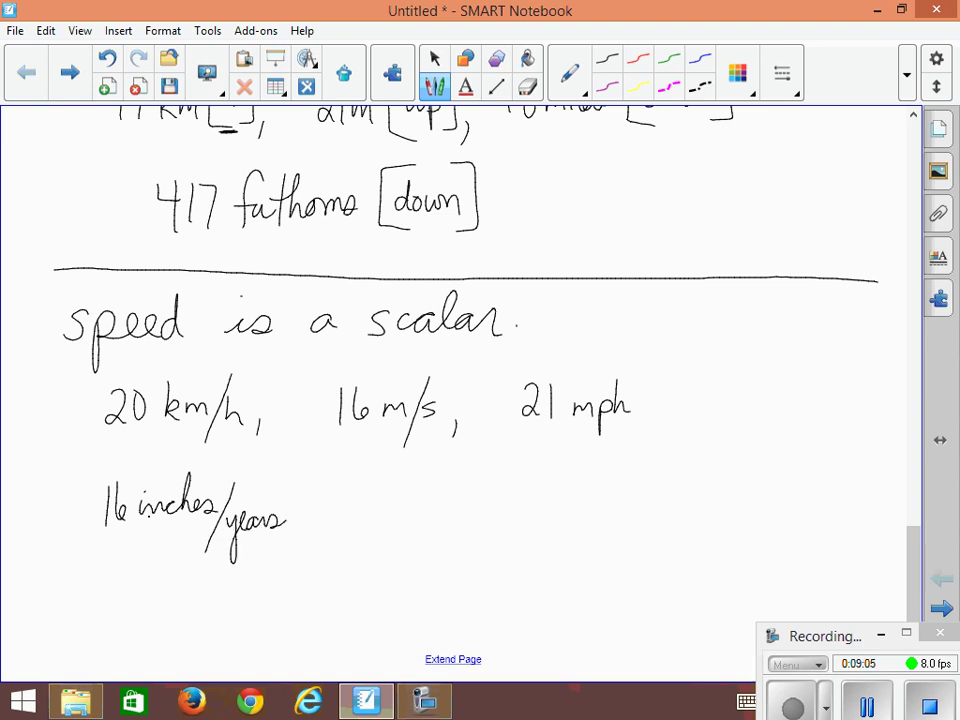
mouse_move(138, 514)
mouse_down()
mouse_move(214, 515)
mouse_move(262, 537)
mouse_up()
drag(165, 421, 241, 431)
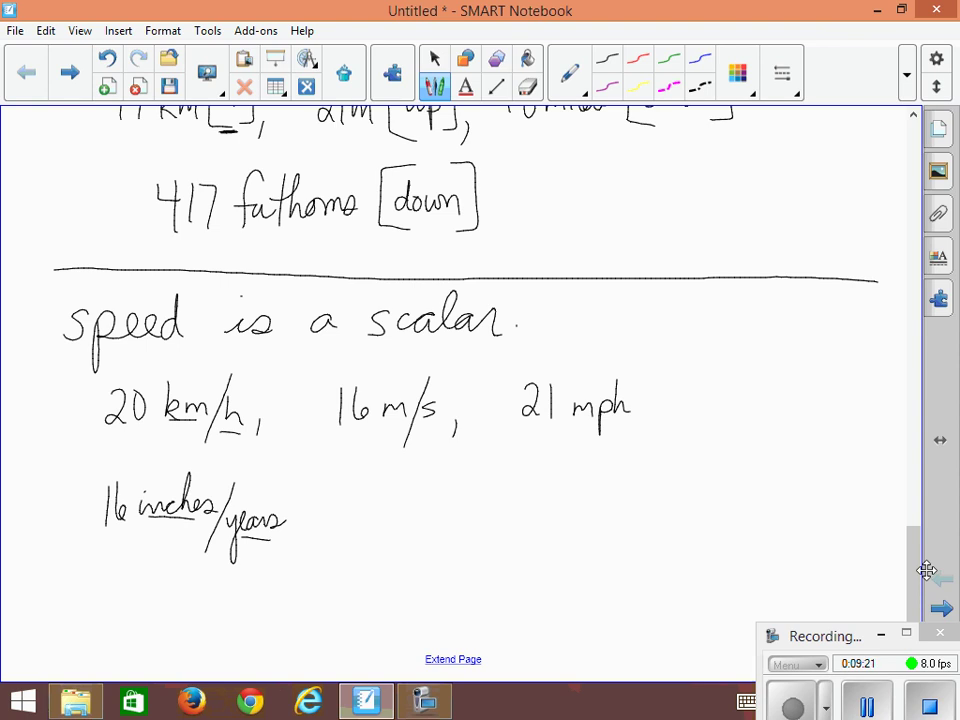
Write the line 'if we add a direction to speed we get'.
scroll(927, 570, down, 3)
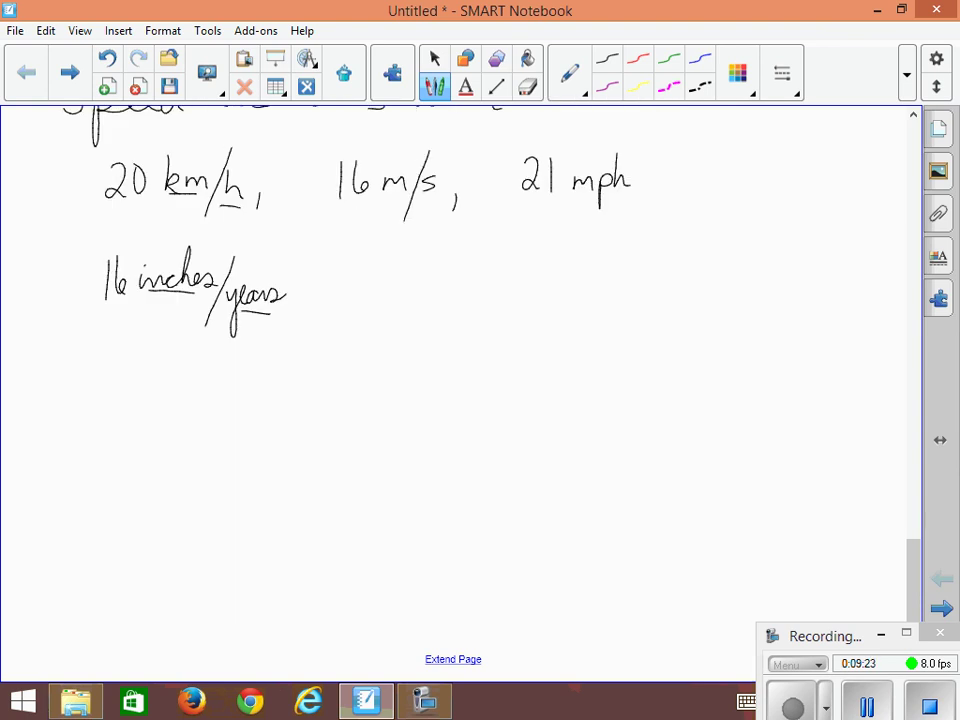
mouse_move(47, 375)
mouse_down()
mouse_move(41, 398)
mouse_move(61, 433)
mouse_move(70, 390)
mouse_move(175, 398)
mouse_move(236, 378)
mouse_move(238, 396)
mouse_move(286, 393)
mouse_move(325, 358)
mouse_move(370, 378)
mouse_move(458, 378)
mouse_up()
drag(509, 343, 501, 403)
mouse_move(487, 373)
mouse_down()
mouse_move(516, 369)
mouse_move(556, 393)
mouse_move(600, 388)
mouse_move(648, 377)
mouse_move(663, 342)
mouse_move(755, 380)
mouse_move(786, 372)
mouse_move(771, 424)
mouse_up()
mouse_move(797, 382)
mouse_down()
mouse_move(845, 388)
mouse_move(848, 345)
mouse_up()
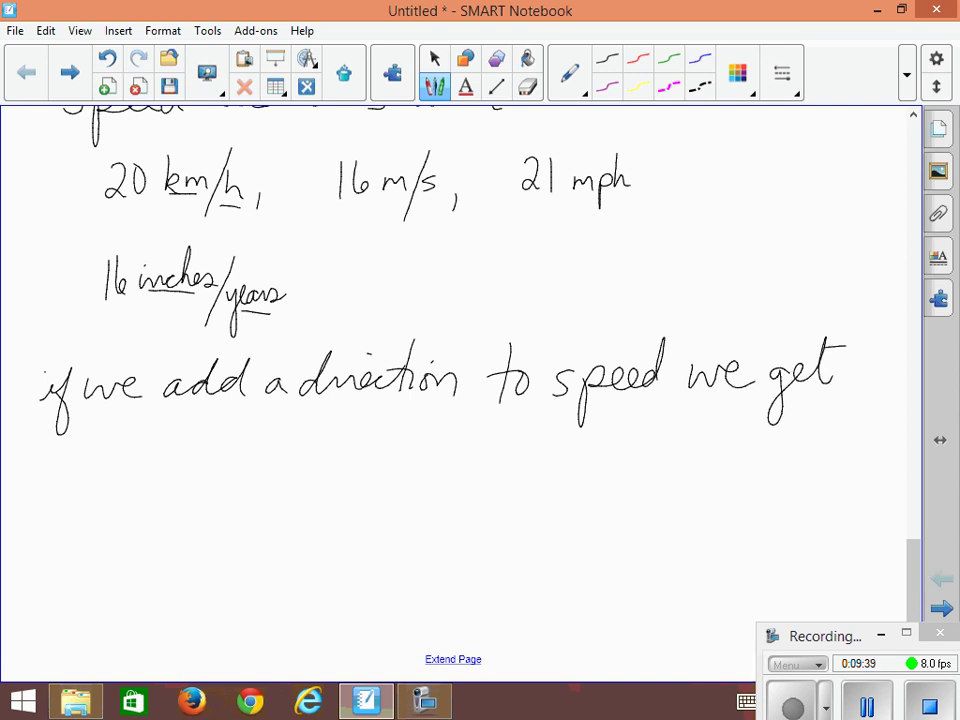
Continue with 'a vector → velocity' on the next line and underline 'velocity'.
mouse_move(76, 454)
mouse_down()
mouse_move(78, 470)
mouse_move(128, 449)
mouse_move(186, 470)
mouse_up()
mouse_move(176, 452)
mouse_down()
mouse_move(205, 450)
mouse_move(205, 466)
mouse_up()
mouse_move(208, 464)
mouse_down()
mouse_move(235, 438)
mouse_move(380, 456)
mouse_move(357, 482)
mouse_up()
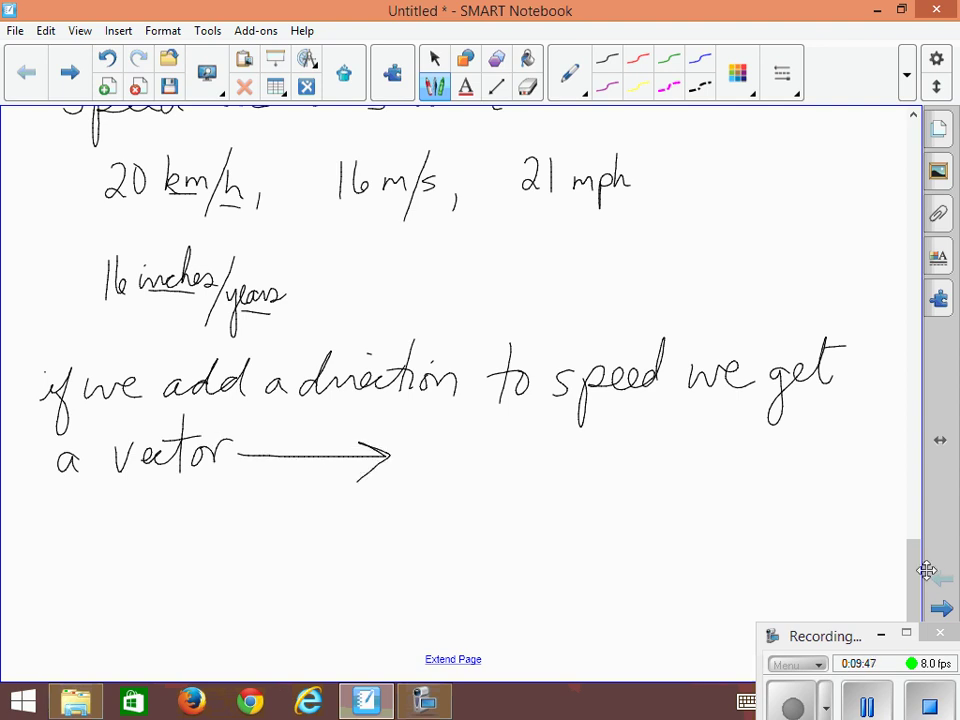
mouse_move(421, 440)
mouse_down()
mouse_move(438, 440)
mouse_move(453, 462)
mouse_move(486, 450)
mouse_move(541, 460)
mouse_move(558, 500)
mouse_move(571, 477)
mouse_up()
click(517, 413)
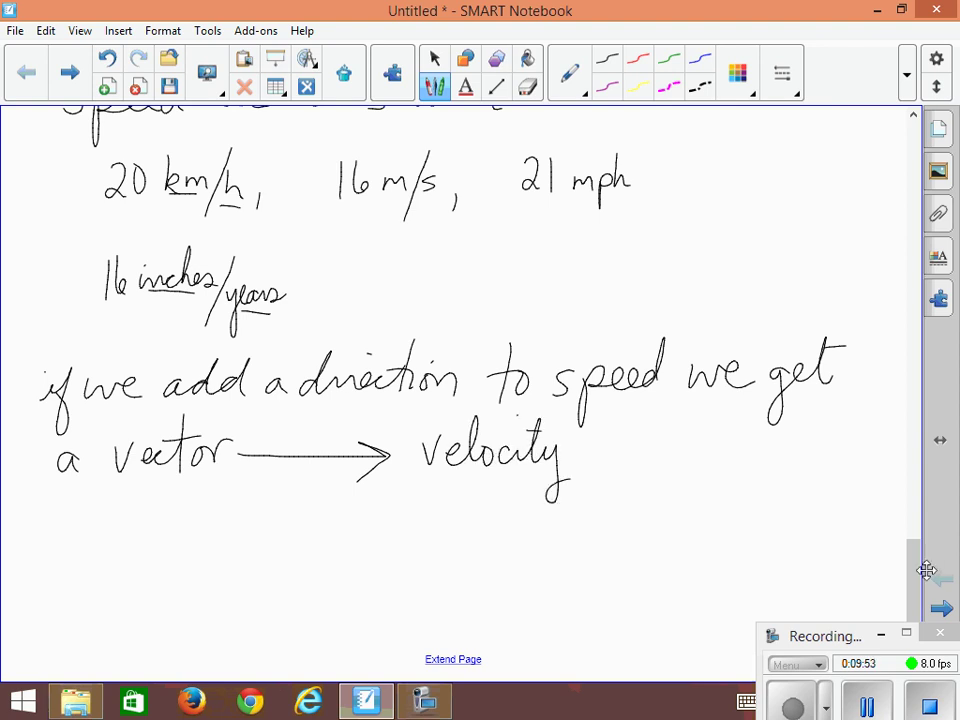
drag(452, 478, 532, 477)
Handwrite the first velocity example 20 km/h [W].
mouse_move(52, 528)
mouse_down()
mouse_move(64, 521)
mouse_move(72, 556)
mouse_up()
mouse_move(82, 556)
mouse_down()
mouse_move(92, 530)
mouse_move(110, 560)
mouse_move(136, 548)
mouse_move(140, 556)
mouse_up()
mouse_move(160, 505)
mouse_down()
mouse_move(145, 578)
mouse_move(170, 562)
mouse_up()
mouse_move(215, 497)
mouse_down()
mouse_move(200, 498)
mouse_move(193, 570)
mouse_move(208, 588)
mouse_up()
mouse_move(207, 535)
mouse_down()
mouse_move(240, 528)
mouse_move(258, 498)
mouse_move(240, 577)
mouse_move(270, 590)
mouse_up()
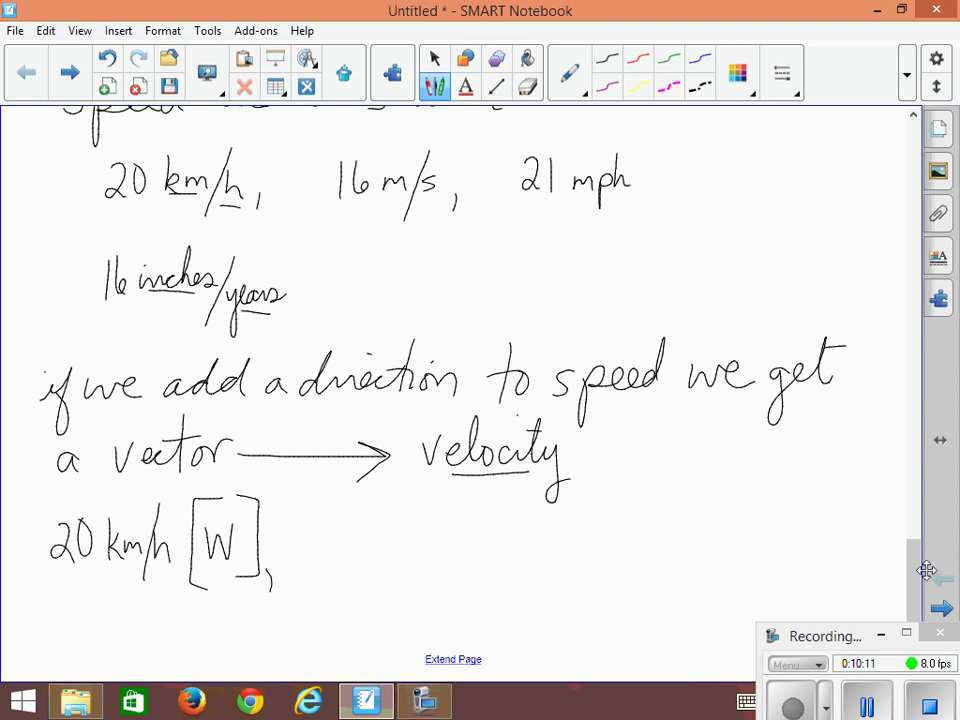
Write the second example 16 m/s [in] followed by a comma.
drag(326, 521, 325, 565)
mouse_move(342, 527)
mouse_down()
mouse_move(338, 555)
mouse_move(360, 545)
mouse_move(372, 558)
mouse_up()
drag(394, 512, 383, 578)
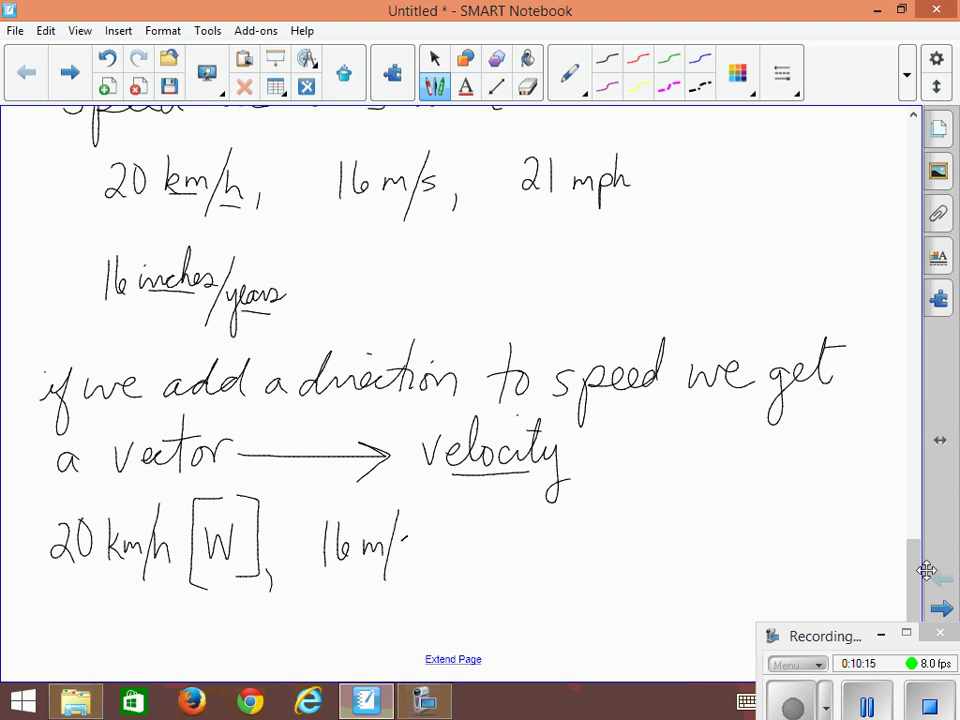
drag(408, 538, 396, 556)
mouse_move(455, 508)
mouse_down()
mouse_move(430, 508)
mouse_move(440, 577)
mouse_up()
mouse_move(449, 530)
mouse_down()
mouse_move(449, 562)
mouse_move(466, 560)
mouse_up()
mouse_move(472, 510)
mouse_down()
mouse_move(474, 562)
mouse_move(507, 562)
mouse_move(508, 578)
mouse_up()
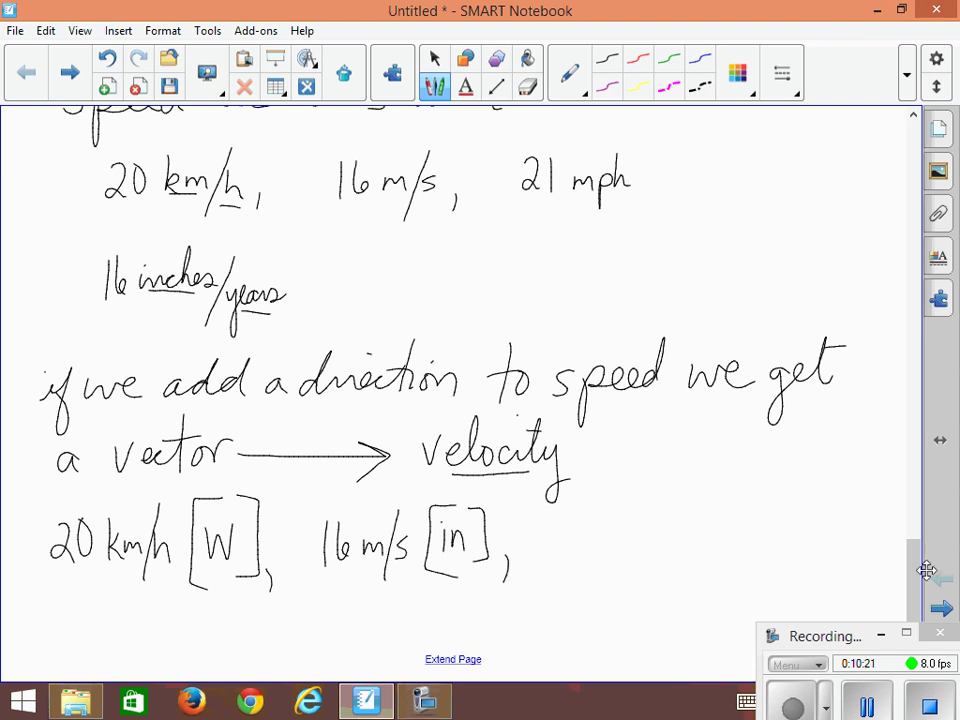
click(557, 518)
Write the third example 21 mph [hither].
mouse_move(545, 542)
mouse_down()
mouse_move(574, 565)
mouse_move(668, 562)
mouse_up()
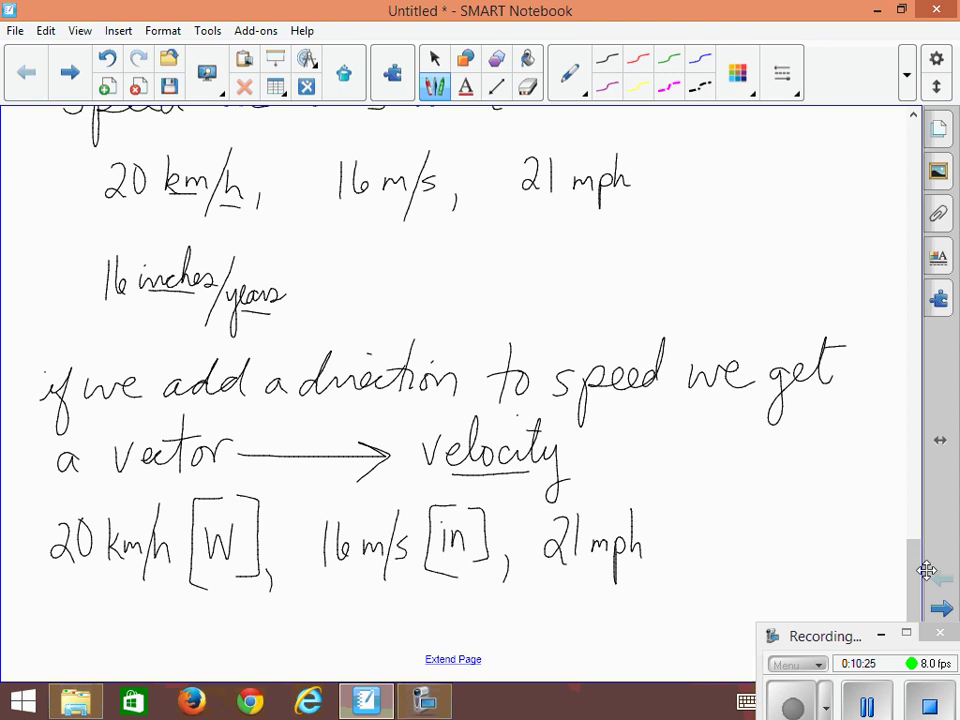
mouse_move(660, 508)
mouse_down()
mouse_move(686, 493)
mouse_move(686, 575)
mouse_up()
mouse_move(667, 514)
mouse_down()
mouse_move(684, 532)
mouse_move(702, 512)
mouse_move(697, 545)
mouse_move(702, 527)
mouse_move(722, 545)
mouse_move(740, 530)
mouse_move(752, 494)
mouse_move(742, 567)
mouse_up()
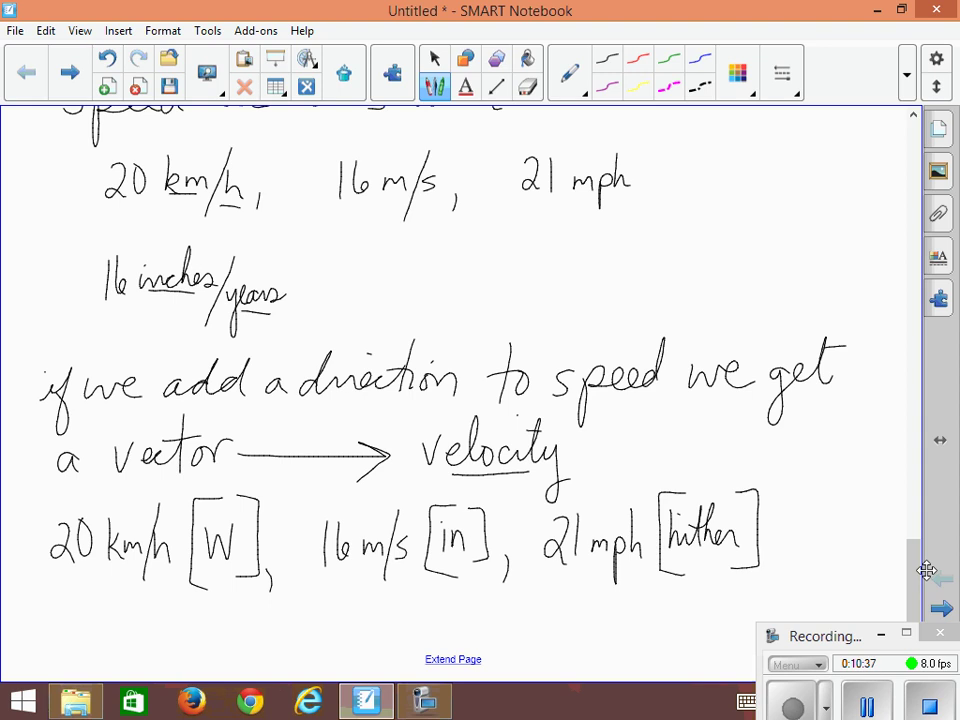
Write 16 inches/year [Right], underline 20 km/h [W], and circle 16 inches/years.
scroll(927, 570, down, 3)
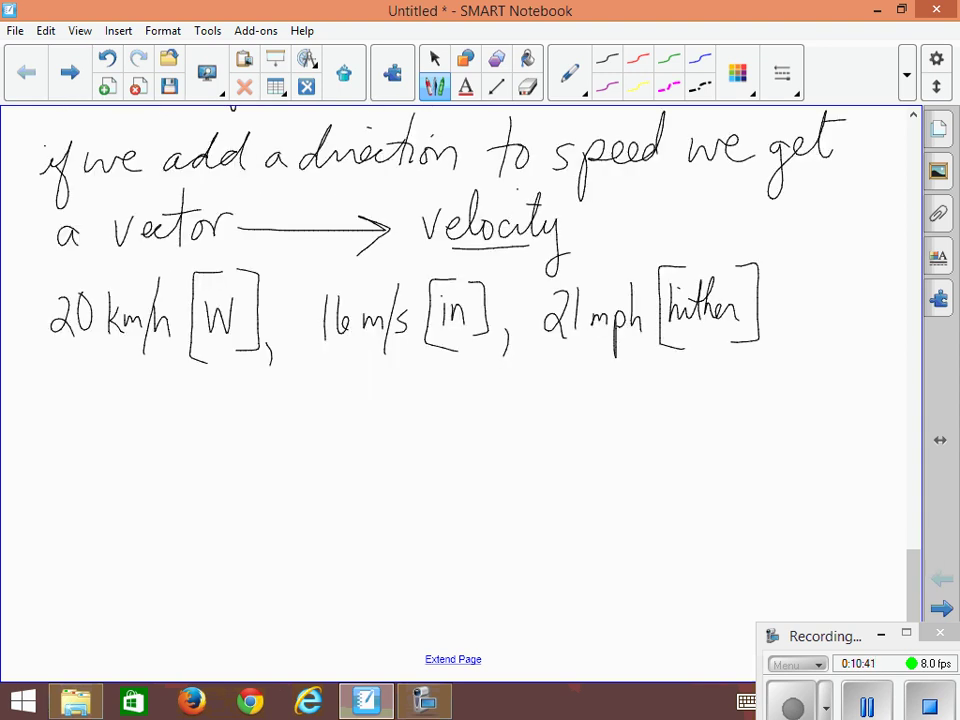
click(913, 116)
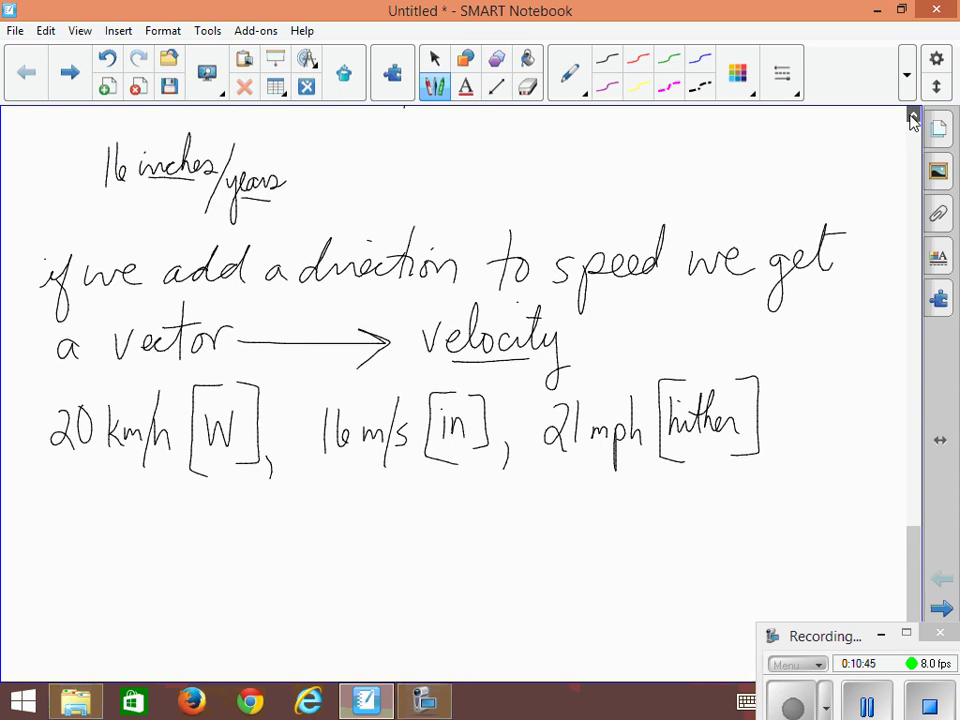
mouse_move(94, 519)
mouse_down()
mouse_move(94, 568)
mouse_move(112, 556)
mouse_move(153, 565)
mouse_move(170, 545)
mouse_move(212, 545)
mouse_move(205, 582)
mouse_up()
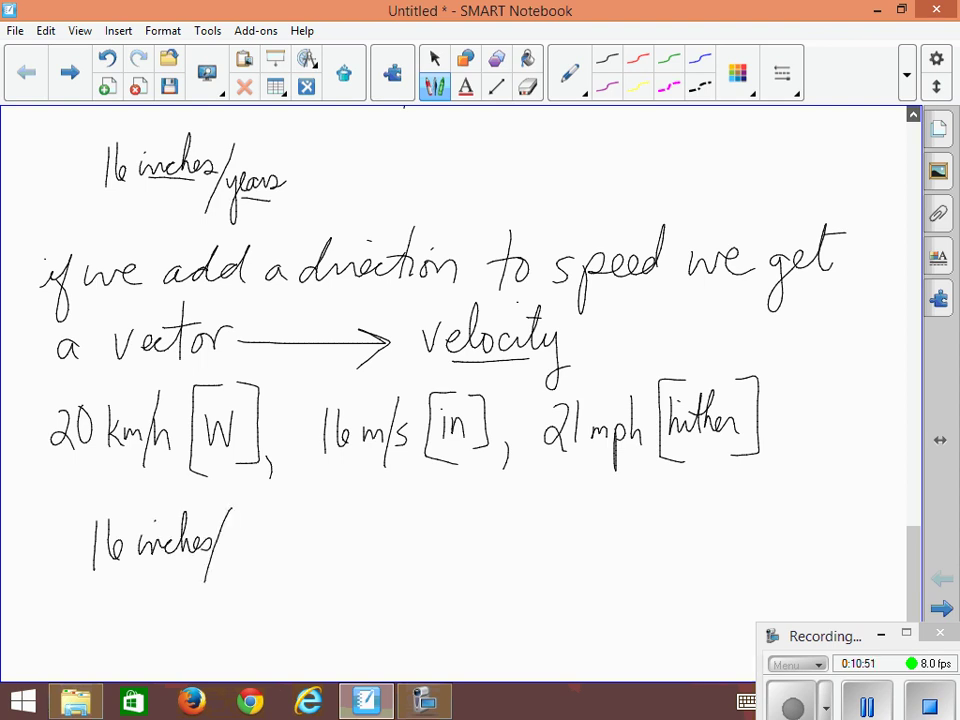
mouse_move(222, 540)
mouse_down()
mouse_move(228, 583)
mouse_move(268, 543)
mouse_up()
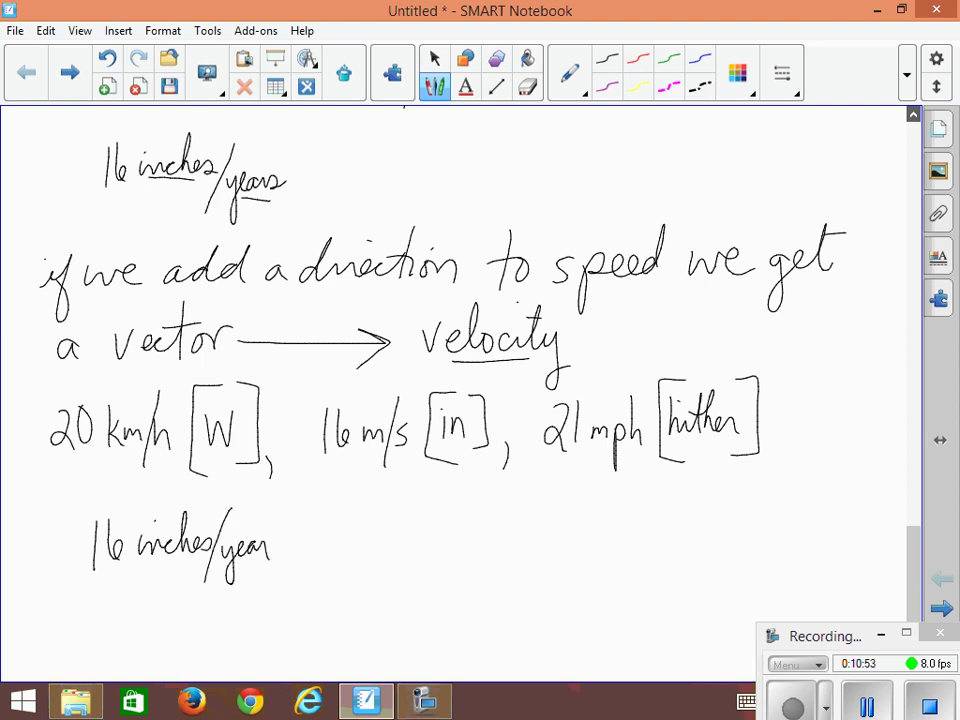
mouse_move(318, 503)
mouse_down()
mouse_move(294, 505)
mouse_move(326, 573)
mouse_move(311, 558)
mouse_move(318, 535)
mouse_move(331, 566)
mouse_up()
mouse_move(337, 532)
mouse_down()
mouse_move(337, 560)
mouse_move(345, 545)
mouse_move(350, 560)
mouse_up()
mouse_move(358, 505)
mouse_down()
mouse_move(370, 565)
mouse_move(384, 528)
mouse_move(393, 556)
mouse_move(377, 571)
mouse_up()
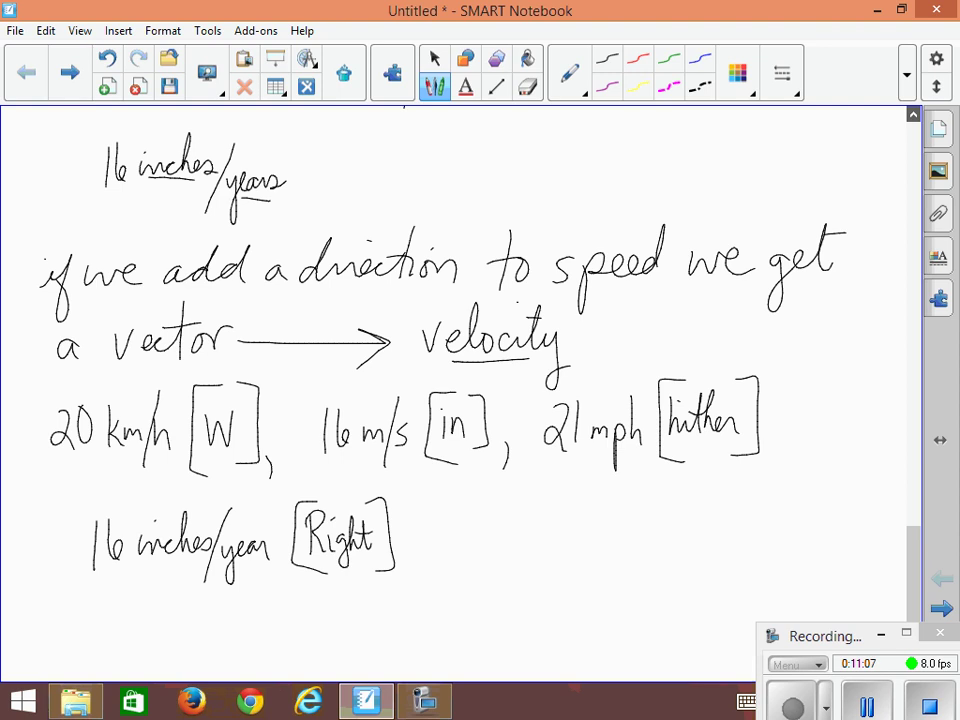
drag(78, 460, 242, 484)
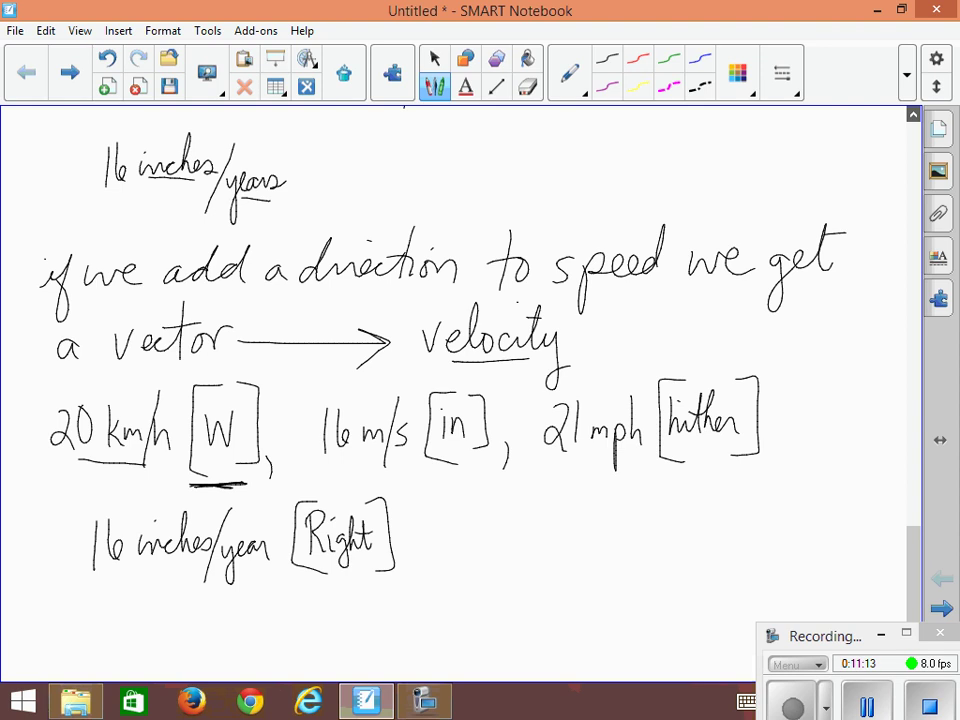
mouse_move(250, 112)
mouse_down()
mouse_move(79, 189)
mouse_move(203, 230)
mouse_move(290, 130)
mouse_move(200, 108)
mouse_up()
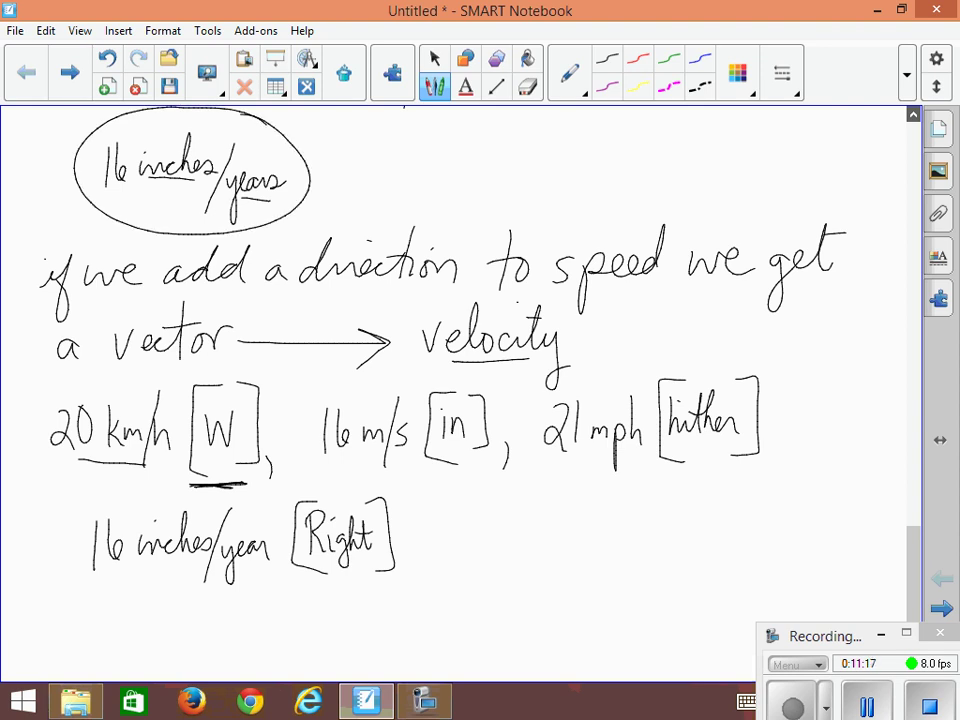